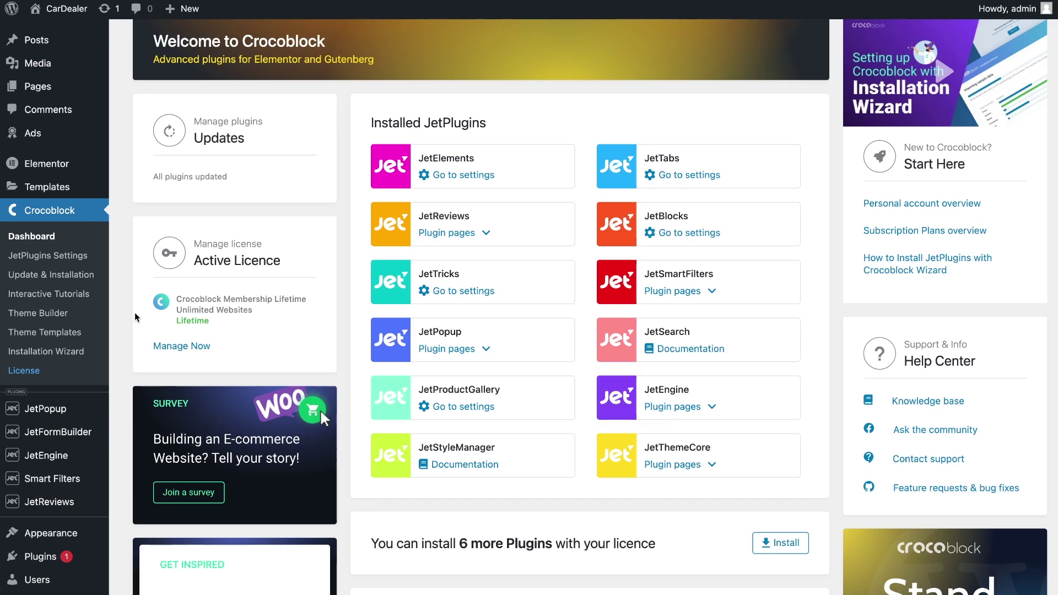
Step: Start a new form titled 'Add new post' and delete its post_id hidden field
{"action": "mouse_move", "coordinate": [82, 432]}
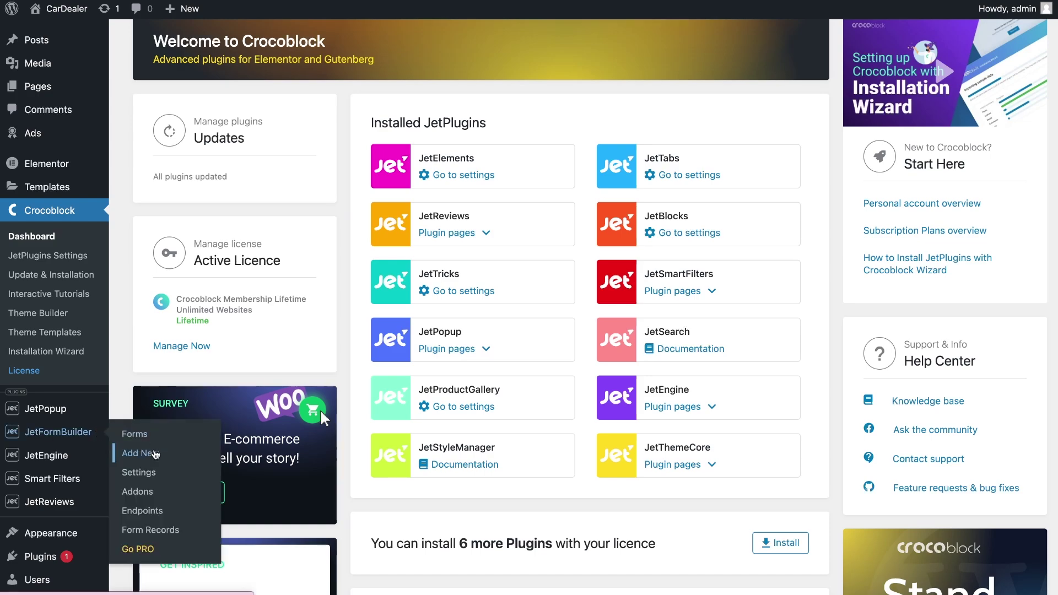
{"action": "left_click", "coordinate": [155, 454]}
{"action": "type", "text": "Add new o"}
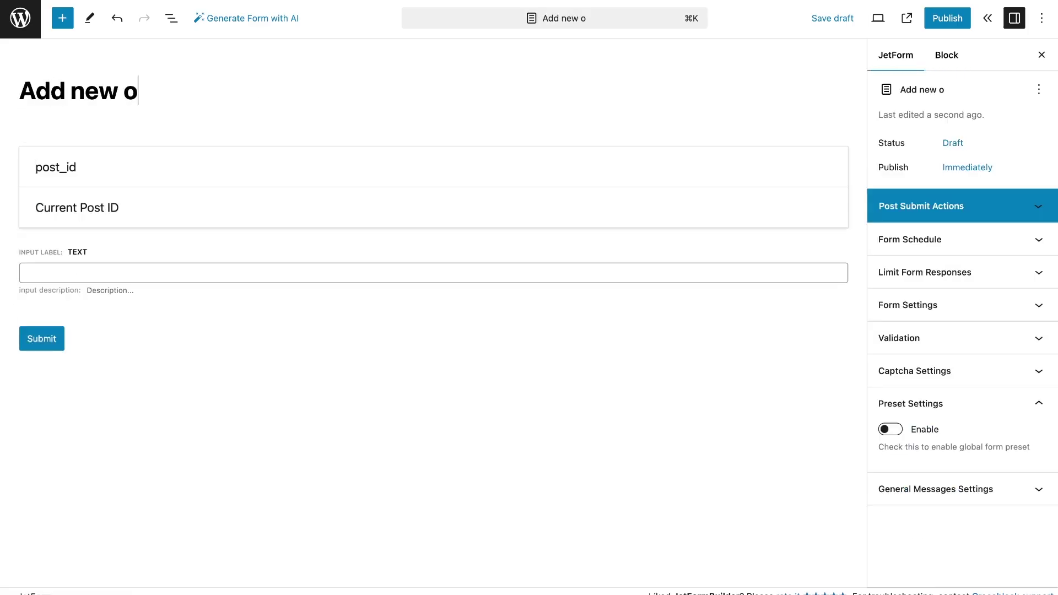
{"action": "key", "text": "BackSpace"}
{"action": "type", "text": "post"}
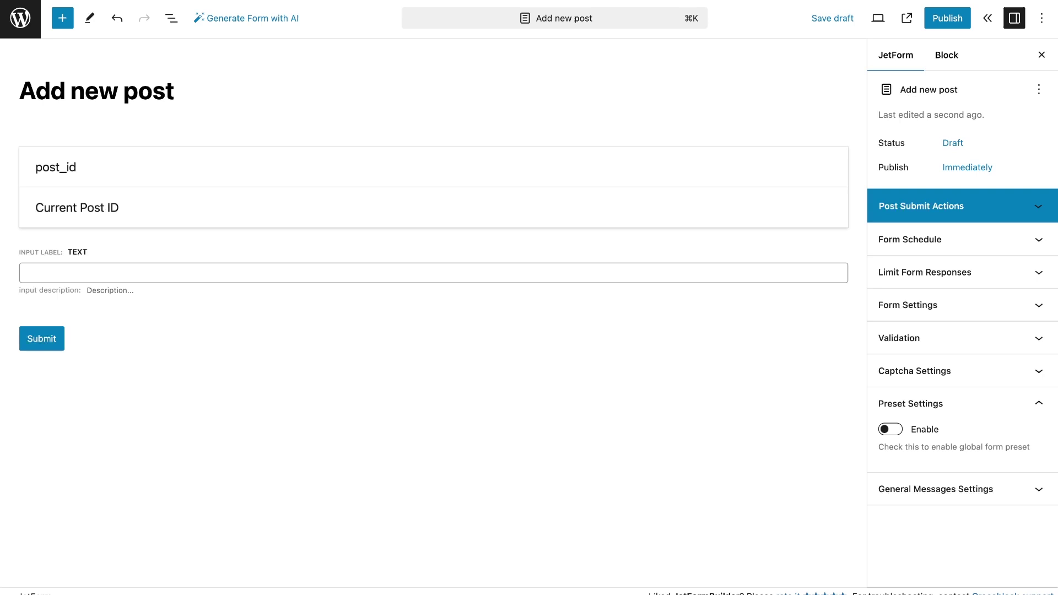
{"action": "left_click", "coordinate": [243, 154]}
{"action": "left_click", "coordinate": [177, 123]}
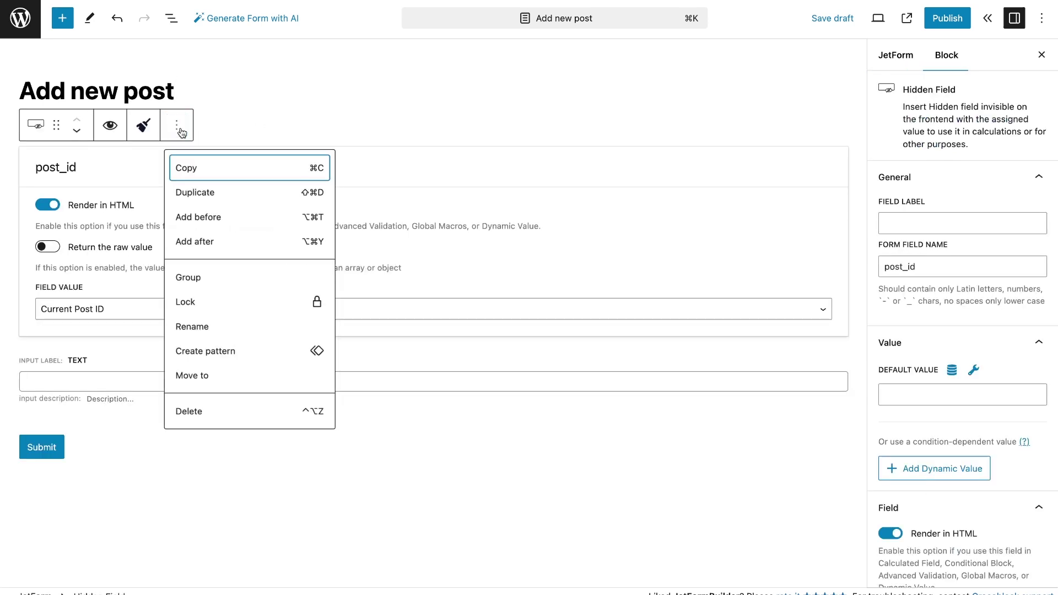
{"action": "left_click", "coordinate": [208, 412]}
Step: Add a Checkbox Field above the TEXT field, trying Posts and Glossary as option sources
{"action": "left_click", "coordinate": [63, 18]}
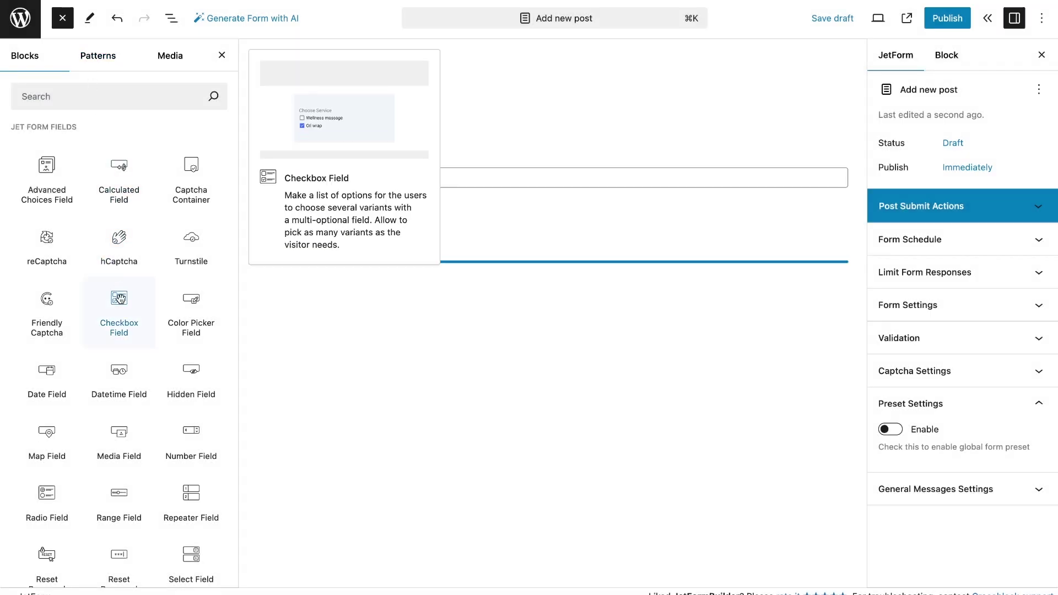
{"action": "left_click_drag", "start_coordinate": [119, 306], "coordinate": [384, 159]}
{"action": "left_click", "coordinate": [304, 246]}
{"action": "left_click", "coordinate": [301, 246]}
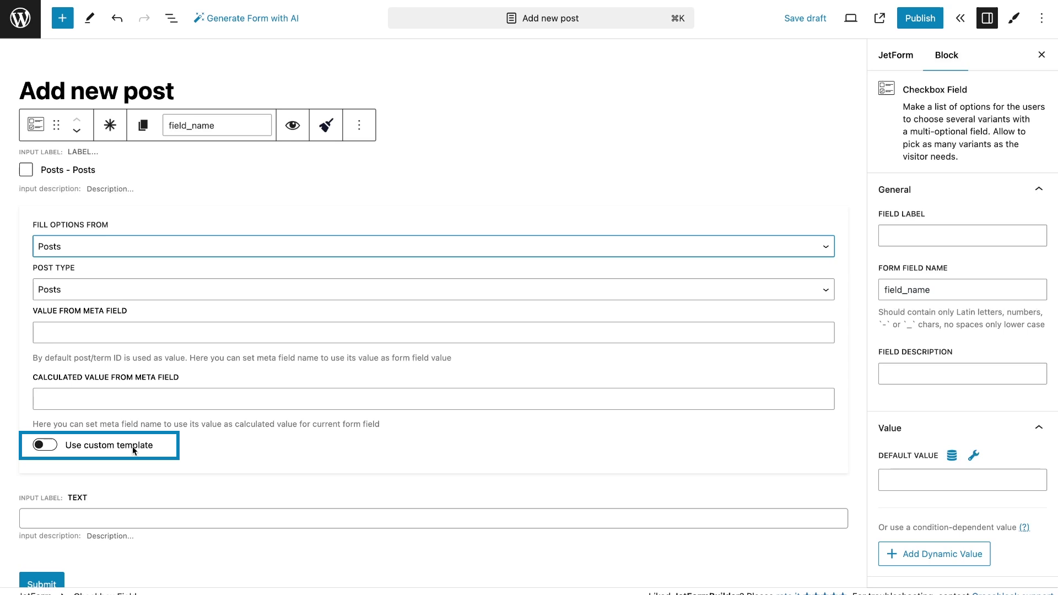
{"action": "left_click", "coordinate": [114, 247]}
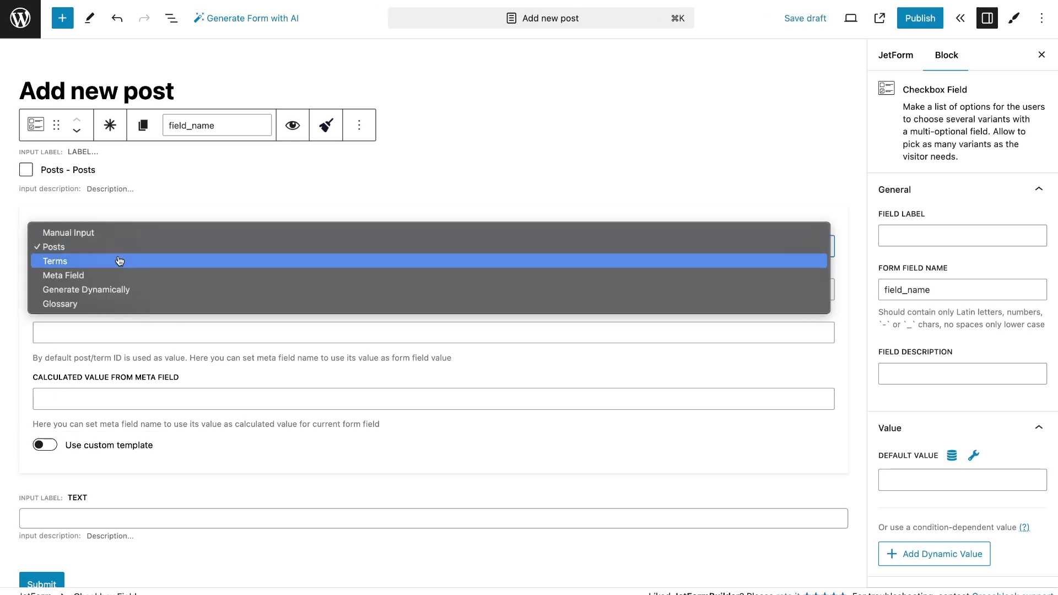
{"action": "left_click", "coordinate": [60, 303]}
{"action": "left_click", "coordinate": [124, 246]}
{"action": "left_click", "coordinate": [126, 193]}
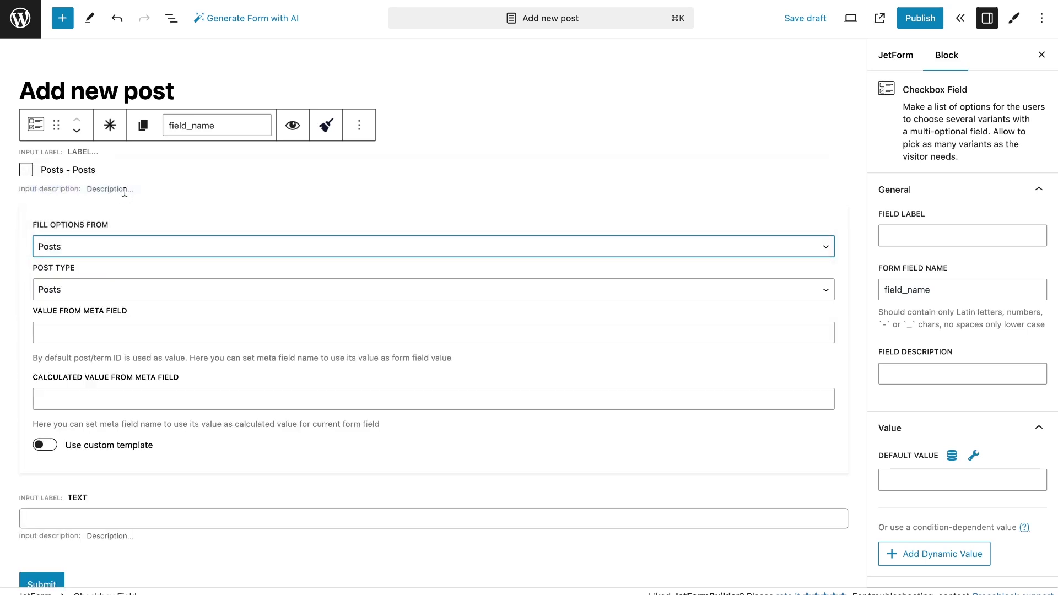
Step: Fill the checkbox options from State taxonomy terms and enable Use custom template
{"action": "left_click", "coordinate": [125, 246]}
{"action": "left_click", "coordinate": [125, 260]}
{"action": "scroll", "coordinate": [125, 260], "scroll_direction": "down", "scroll_amount": 1}
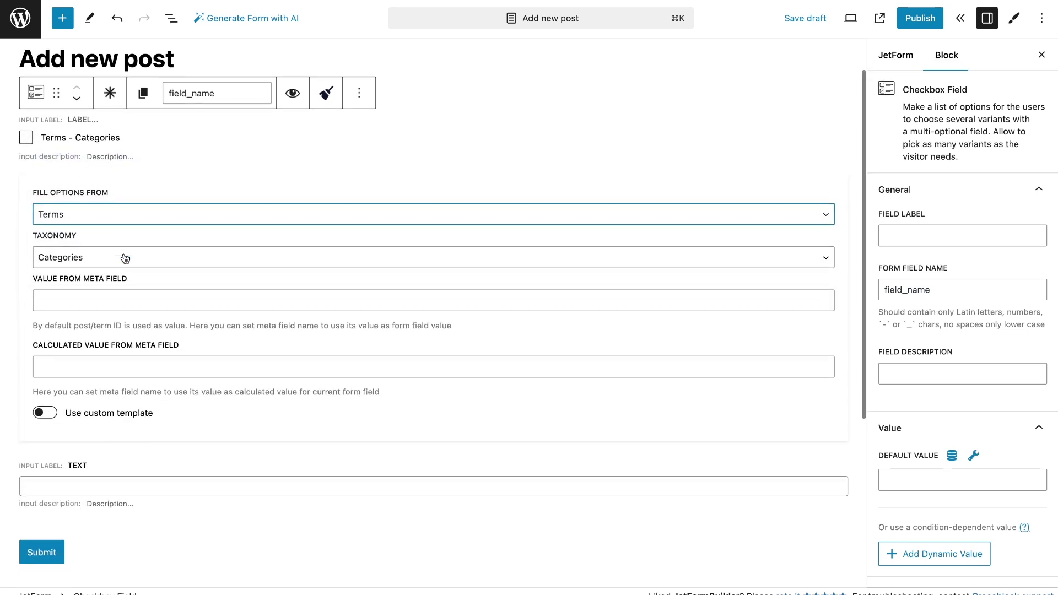
{"action": "left_click", "coordinate": [126, 257]}
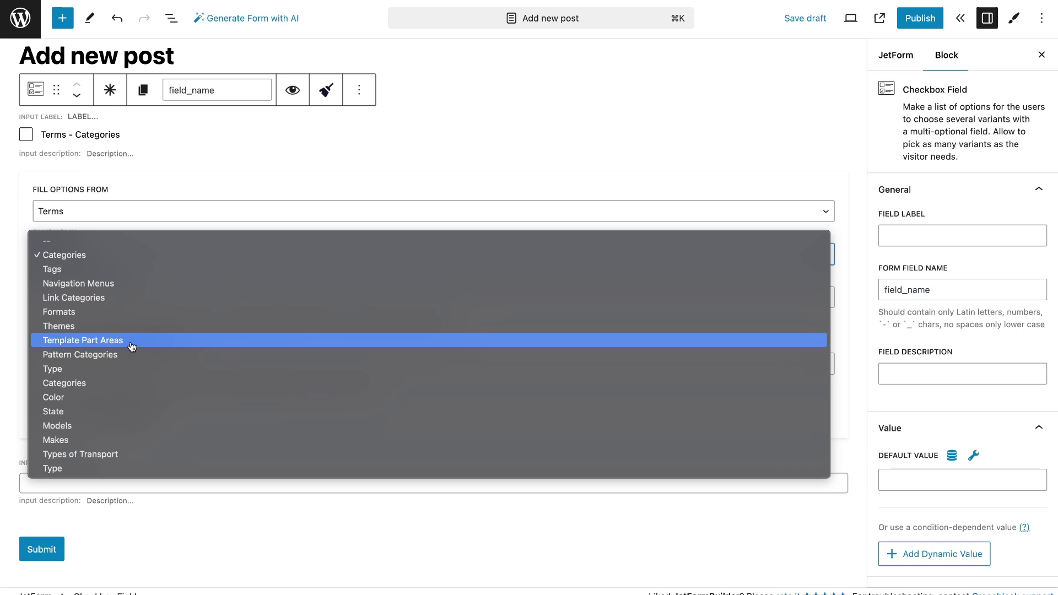
{"action": "left_click", "coordinate": [132, 411]}
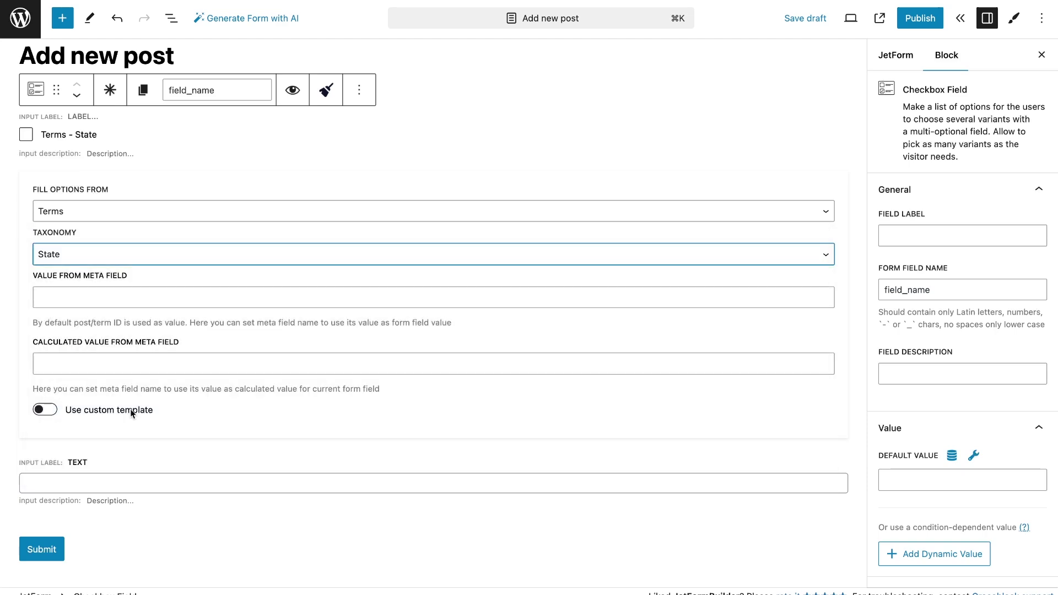
{"action": "left_click", "coordinate": [55, 410]}
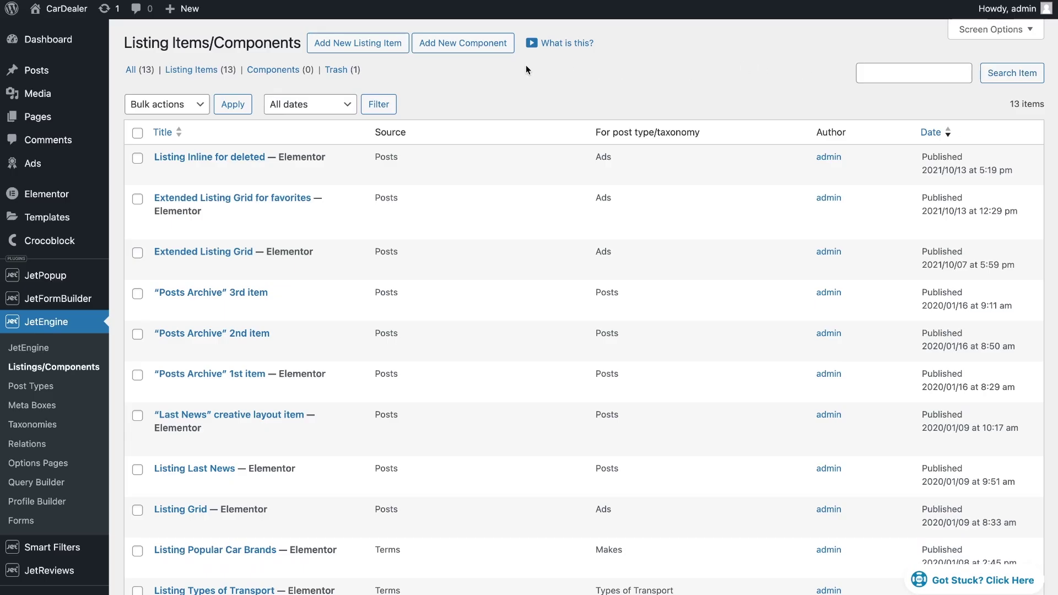
Step: Create a Terms listing item from the State taxonomy named 'State listing for a form field'
{"action": "left_click", "coordinate": [398, 44]}
{"action": "left_click", "coordinate": [430, 213]}
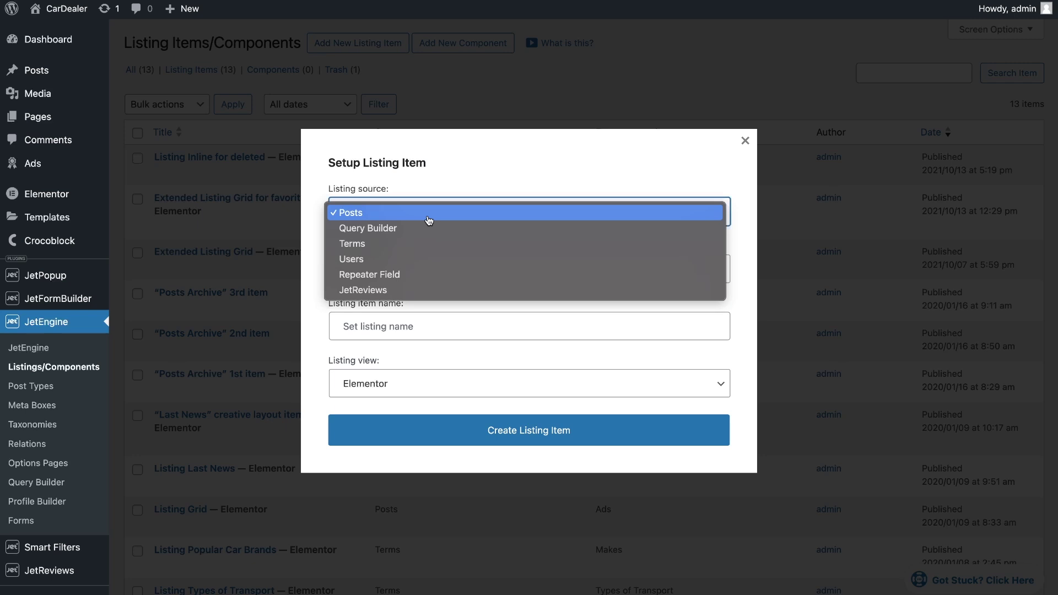
{"action": "left_click", "coordinate": [433, 245]}
{"action": "left_click", "coordinate": [438, 265]}
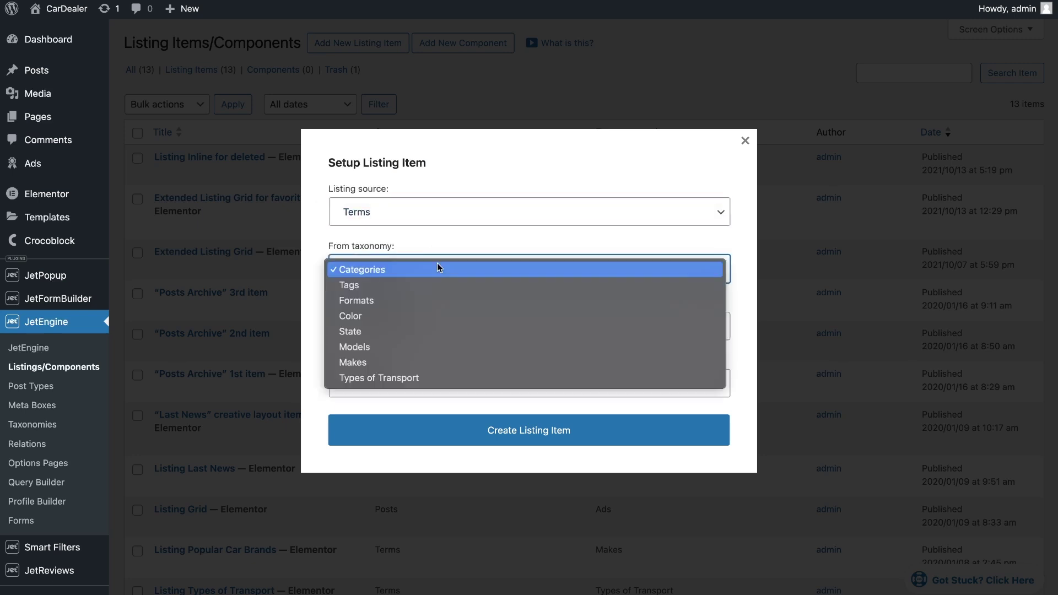
{"action": "left_click", "coordinate": [447, 330]}
{"action": "left_click", "coordinate": [443, 327]}
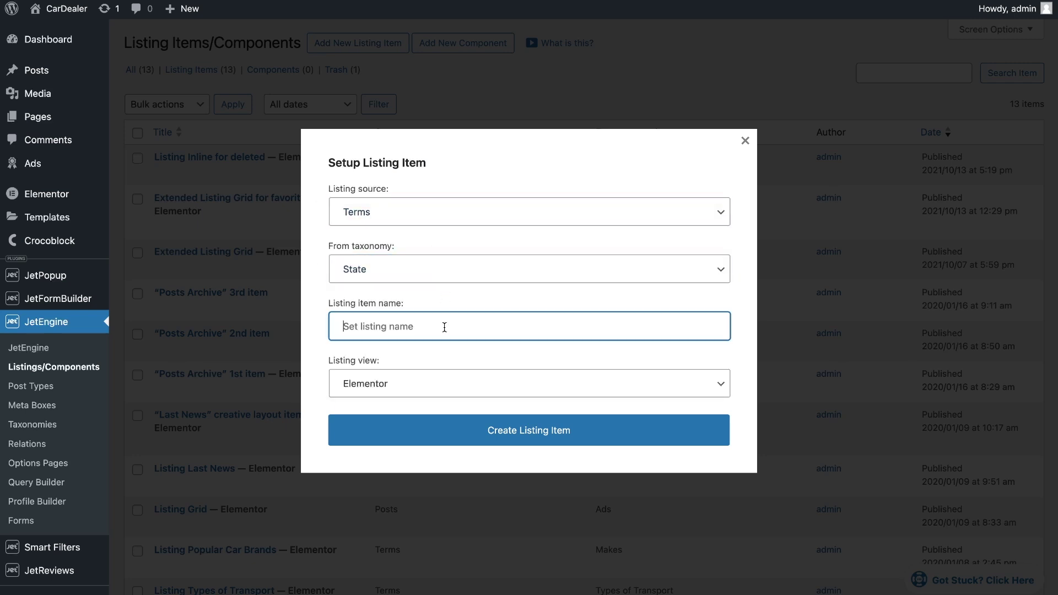
{"action": "type", "text": "T"}
{"action": "key", "text": "BackSpace"}
{"action": "type", "text": "State listing for a form f"}
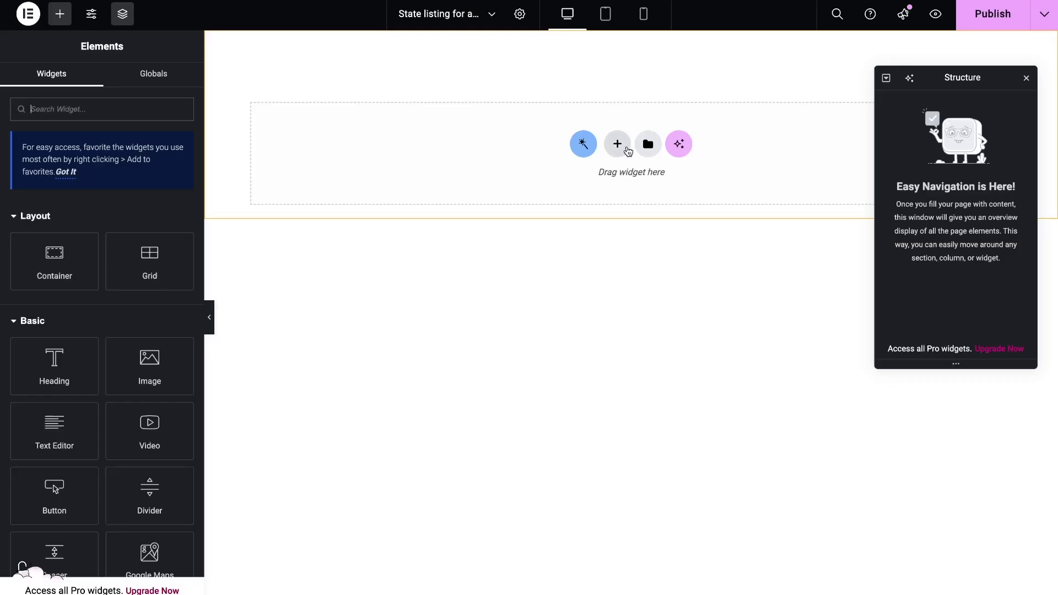
Step: Add a two-column flexbox container with a Check mark widget in the left column
{"action": "left_click", "coordinate": [628, 149]}
{"action": "left_click", "coordinate": [609, 177]}
{"action": "left_click", "coordinate": [591, 176]}
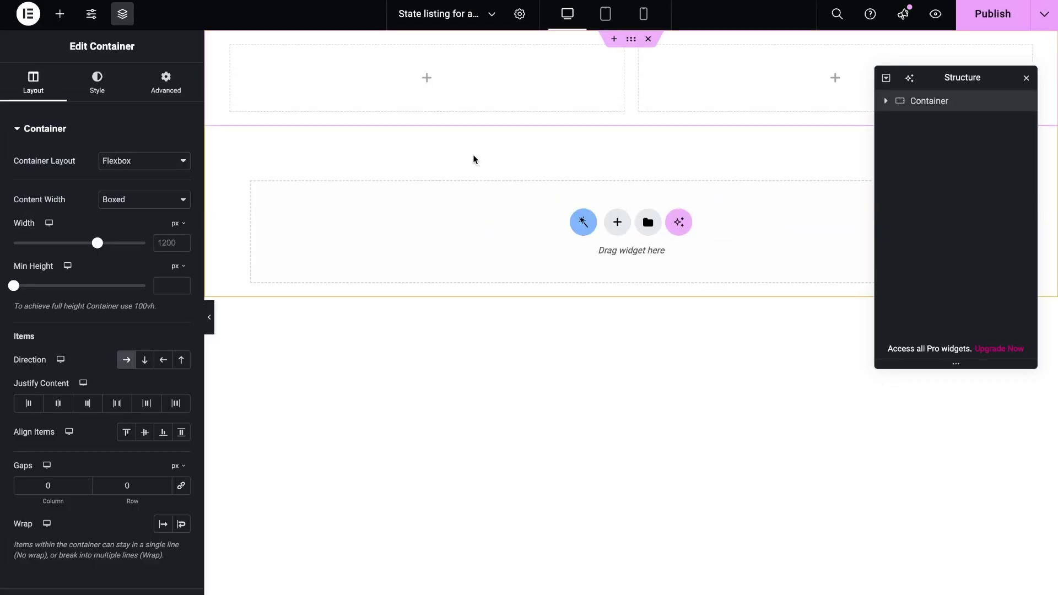
{"action": "left_click", "coordinate": [60, 14]}
{"action": "type", "text": "che"}
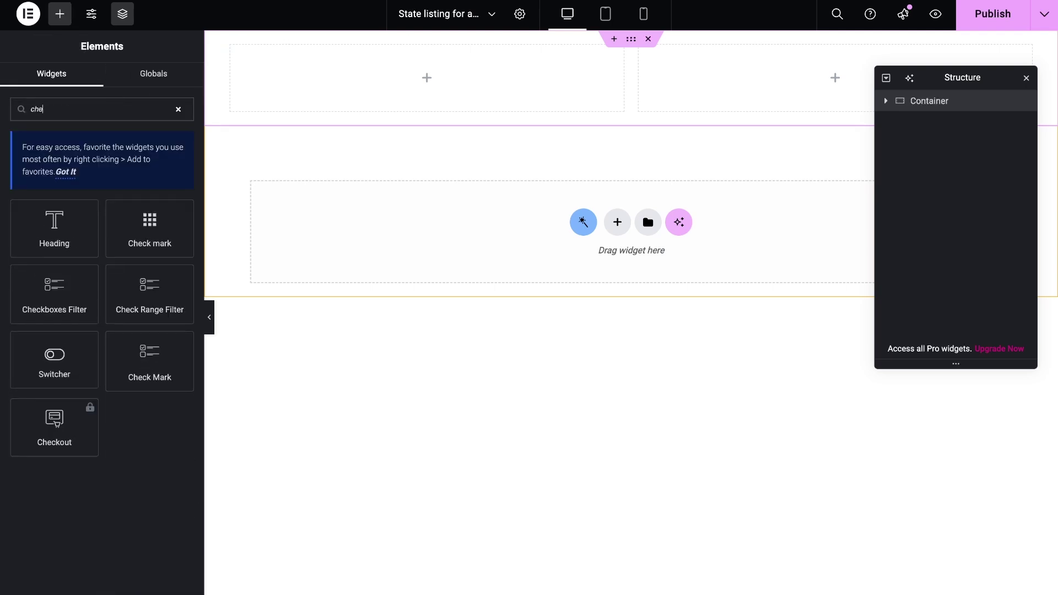
{"action": "type", "text": "c"}
{"action": "left_click_drag", "start_coordinate": [54, 226], "coordinate": [369, 95]}
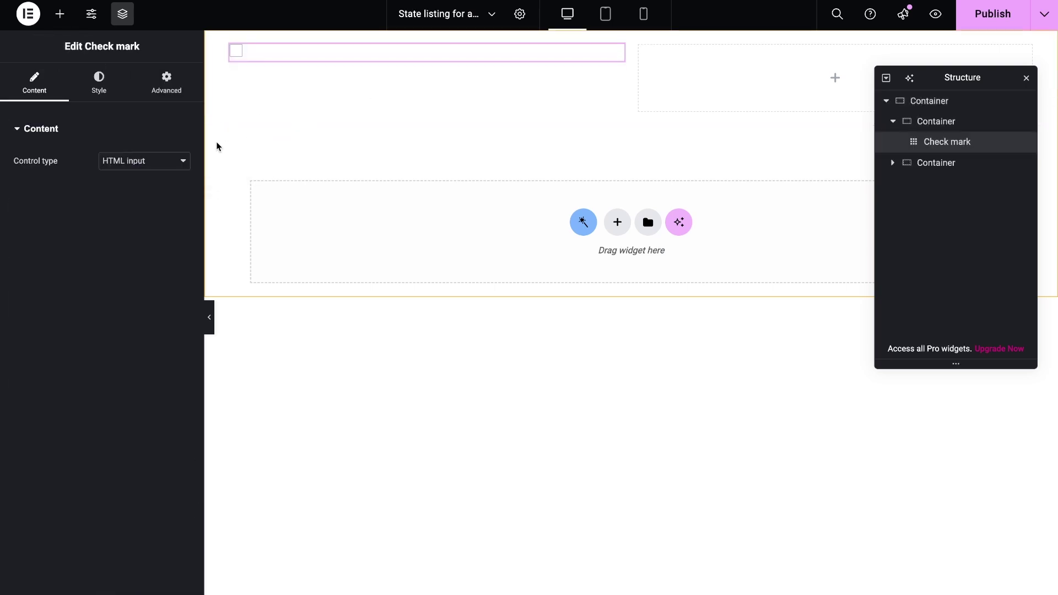
Step: Switch the check mark control type to Image and set the heart speech-bubble image as default icon
{"action": "left_click", "coordinate": [176, 161]}
{"action": "key", "text": "Down"}
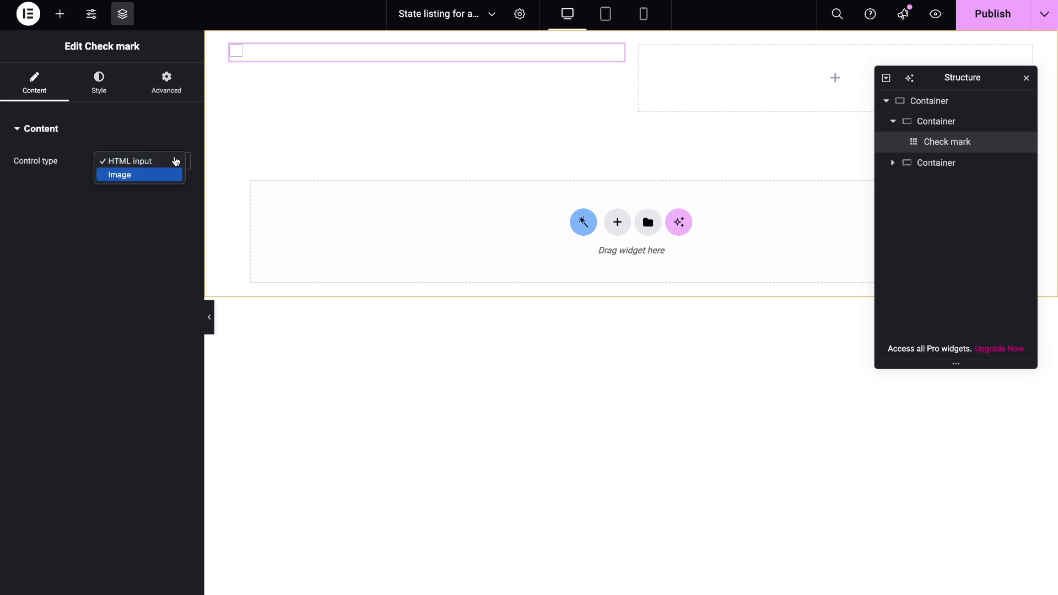
{"action": "key", "text": "Up"}
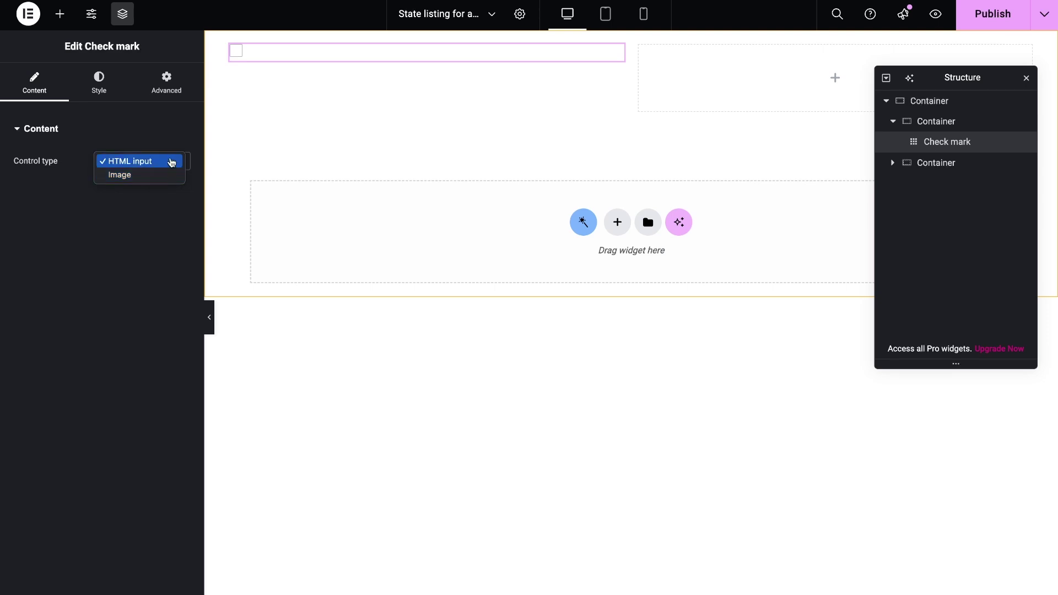
{"action": "left_click", "coordinate": [172, 161]}
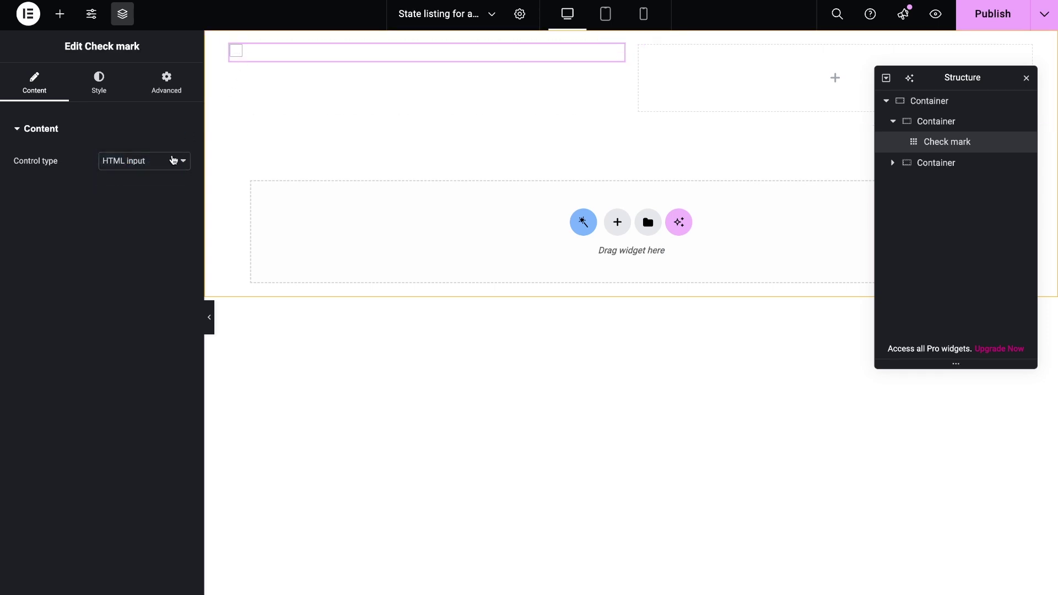
{"action": "left_click", "coordinate": [173, 160]}
{"action": "left_click", "coordinate": [172, 172]}
{"action": "left_click", "coordinate": [158, 211]}
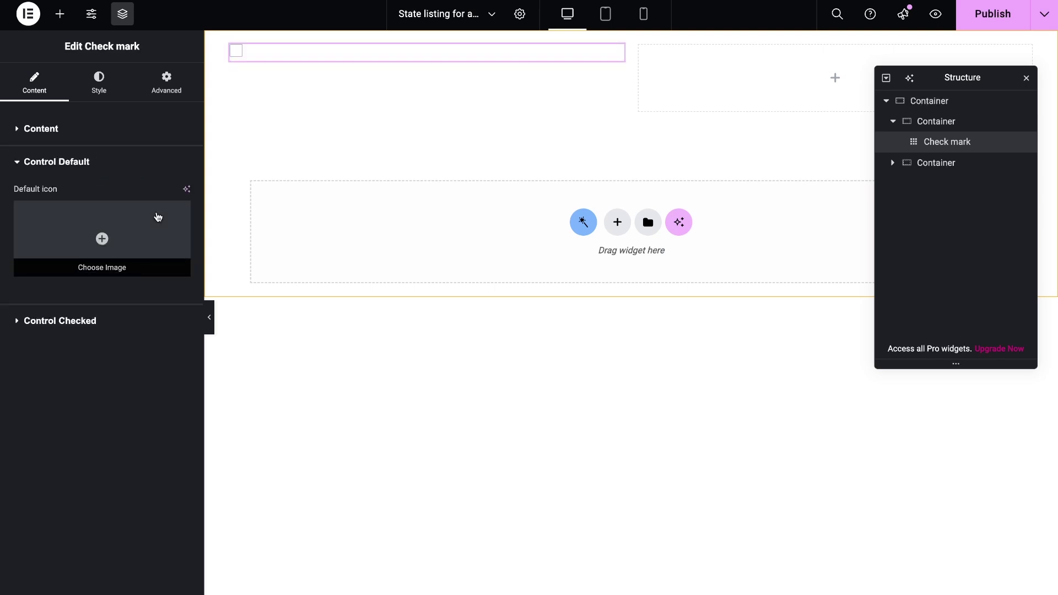
{"action": "left_click", "coordinate": [154, 229]}
{"action": "left_click", "coordinate": [206, 64]}
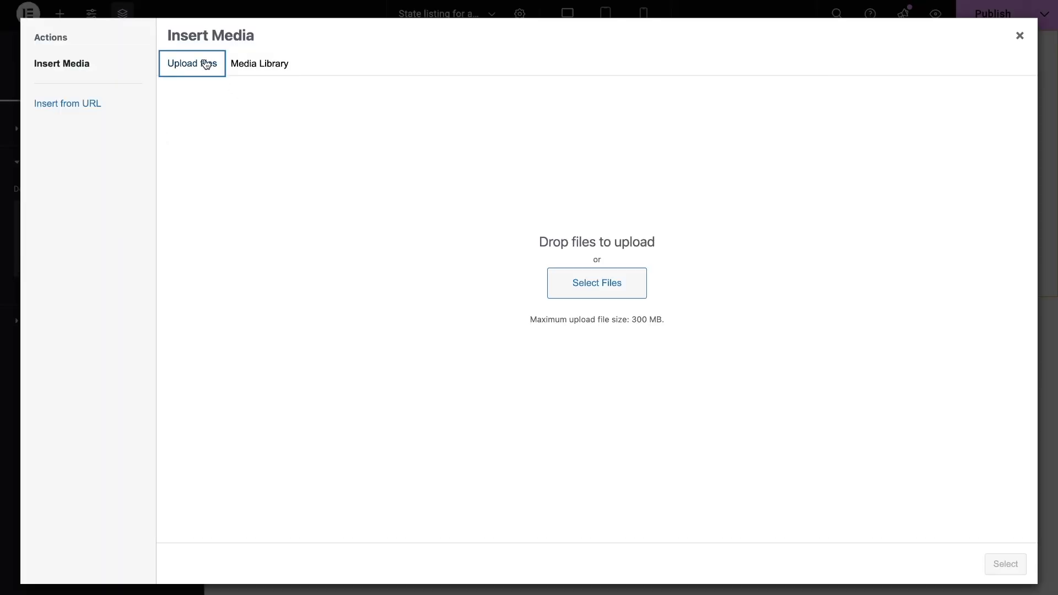
{"action": "left_click", "coordinate": [252, 65]}
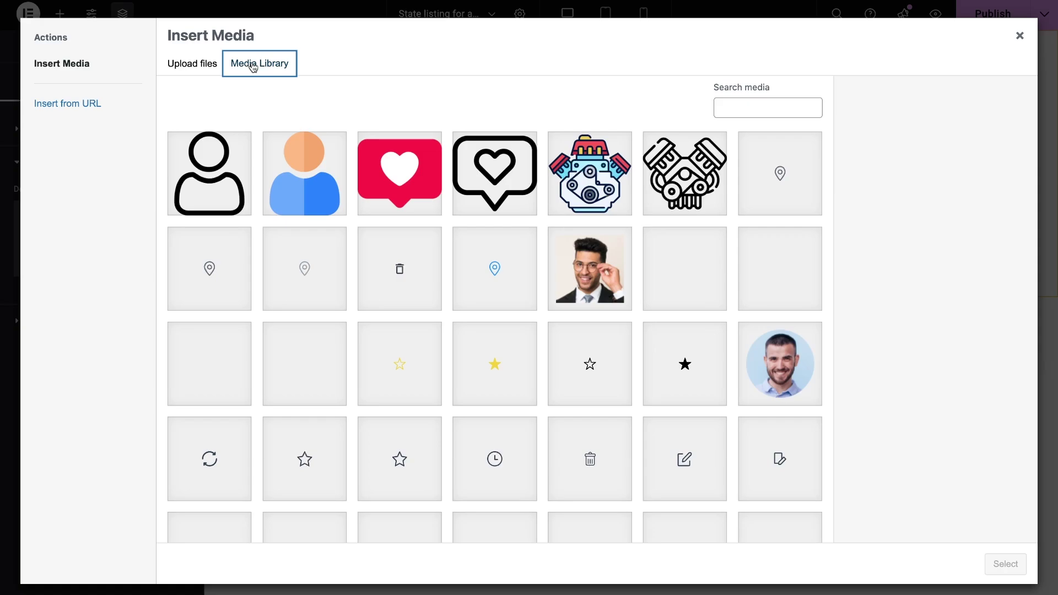
{"action": "left_click", "coordinate": [478, 168]}
{"action": "left_click", "coordinate": [1006, 564]}
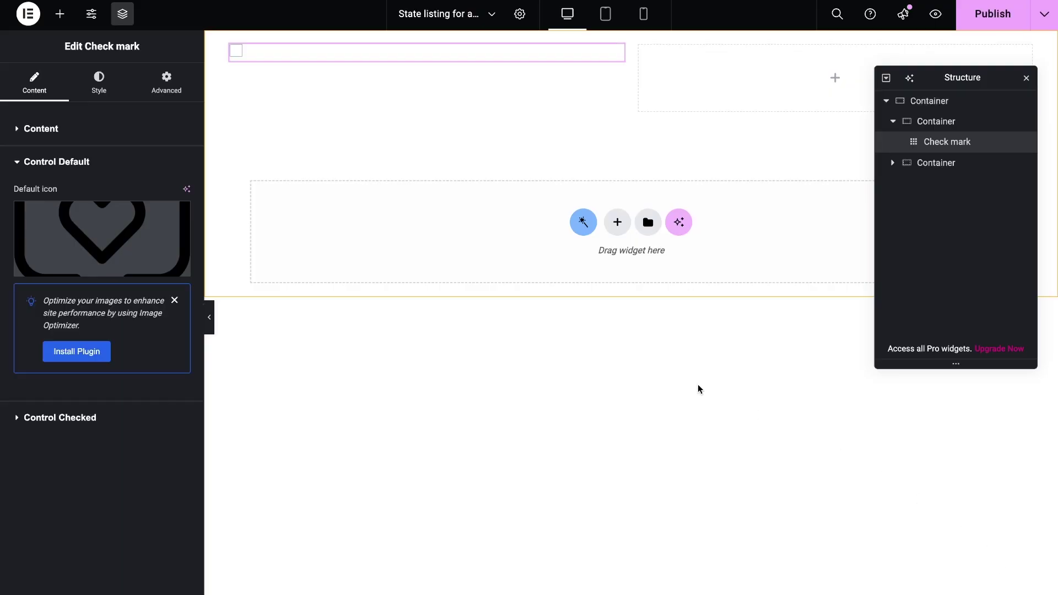
Step: Use the red heart as the checked icon and set the image width to 57 px
{"action": "left_click", "coordinate": [141, 418]}
{"action": "left_click", "coordinate": [102, 270]}
{"action": "left_click", "coordinate": [398, 174]}
{"action": "left_click", "coordinate": [1001, 564]}
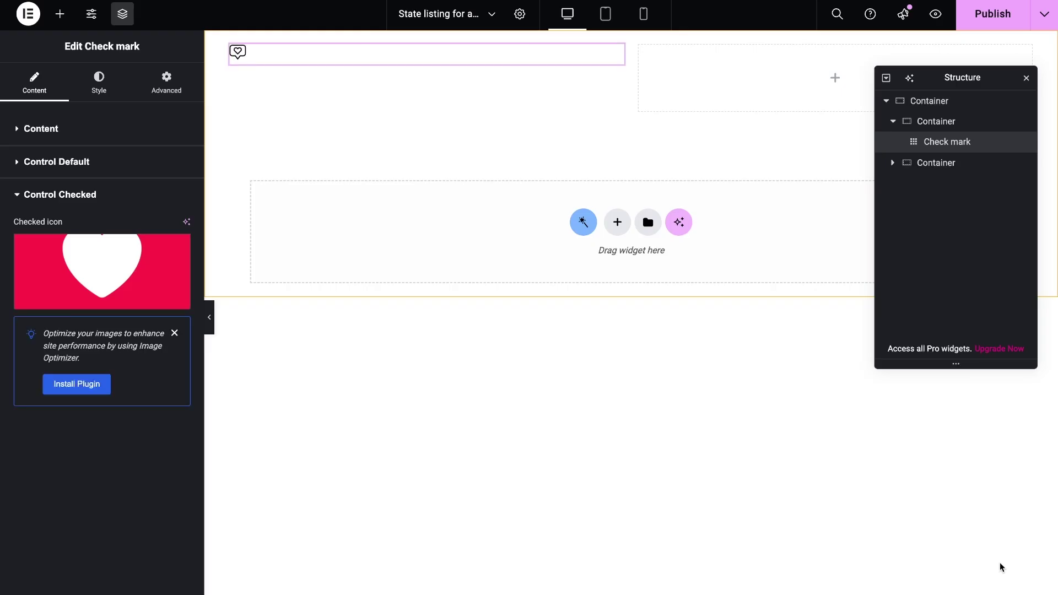
{"action": "left_click", "coordinate": [99, 82]}
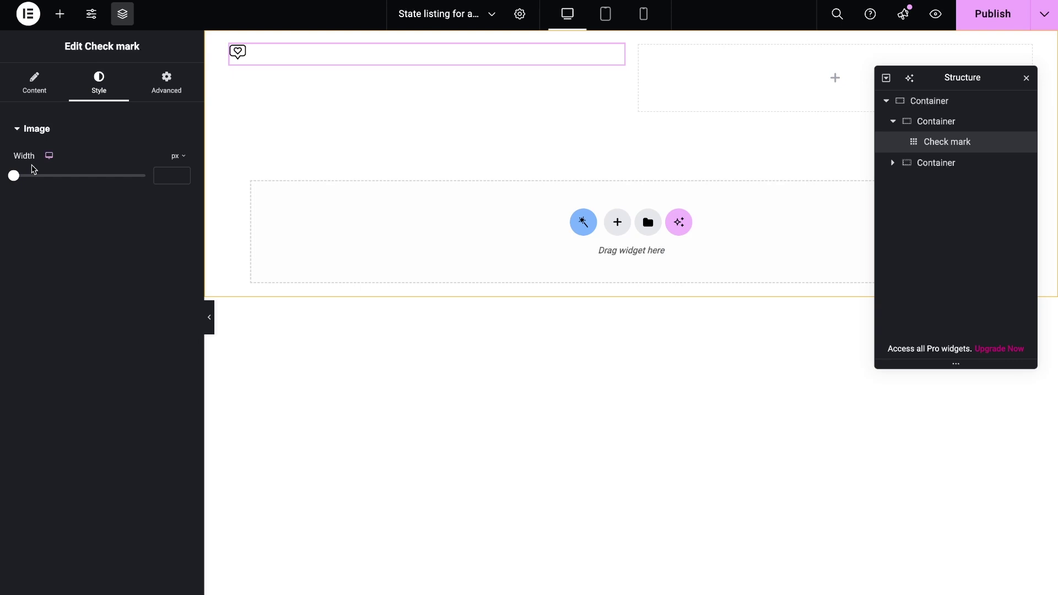
{"action": "left_click_drag", "start_coordinate": [14, 176], "coordinate": [92, 177]}
Step: Add a Dynamic Field showing the State term name in the right container and publish the template
{"action": "left_click", "coordinate": [60, 15]}
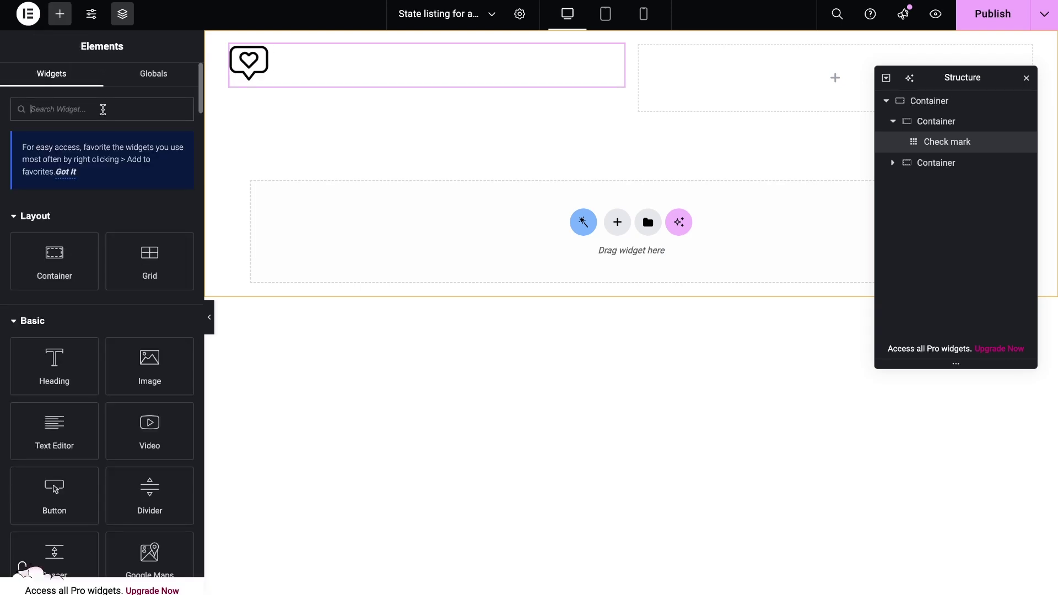
{"action": "left_click", "coordinate": [103, 109]}
{"action": "type", "text": "dyn"}
{"action": "left_click_drag", "start_coordinate": [66, 234], "coordinate": [667, 86]}
{"action": "left_click", "coordinate": [144, 190]}
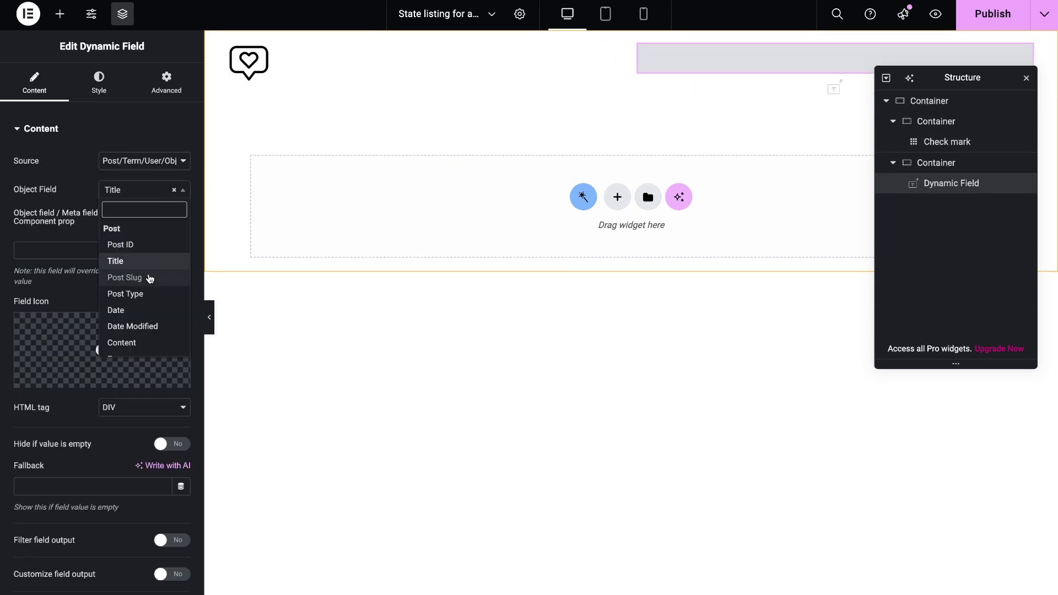
{"action": "scroll", "coordinate": [165, 279], "scroll_direction": "down", "scroll_amount": 4}
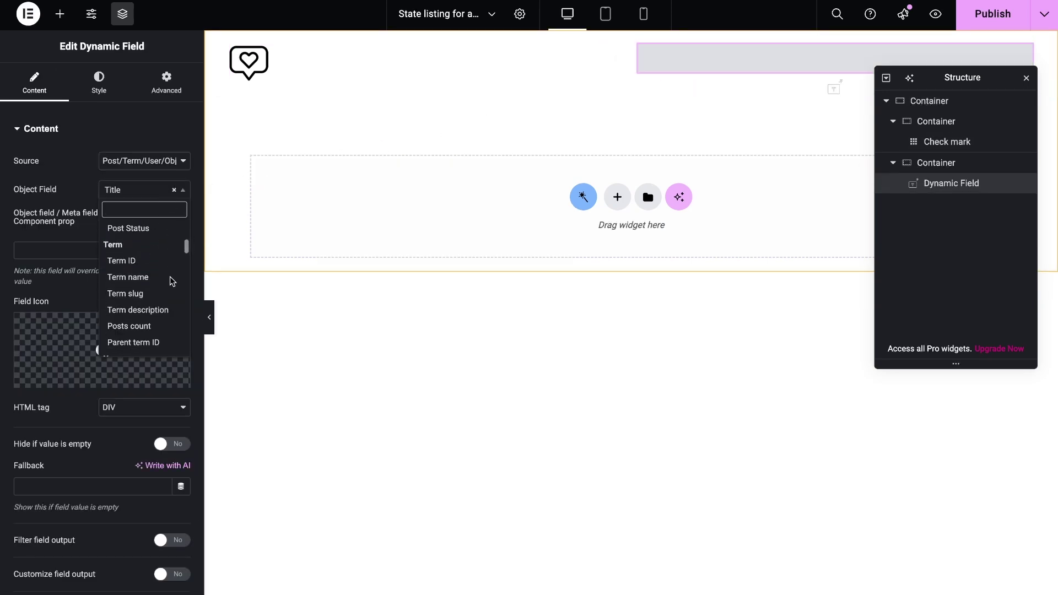
{"action": "left_click", "coordinate": [168, 277]}
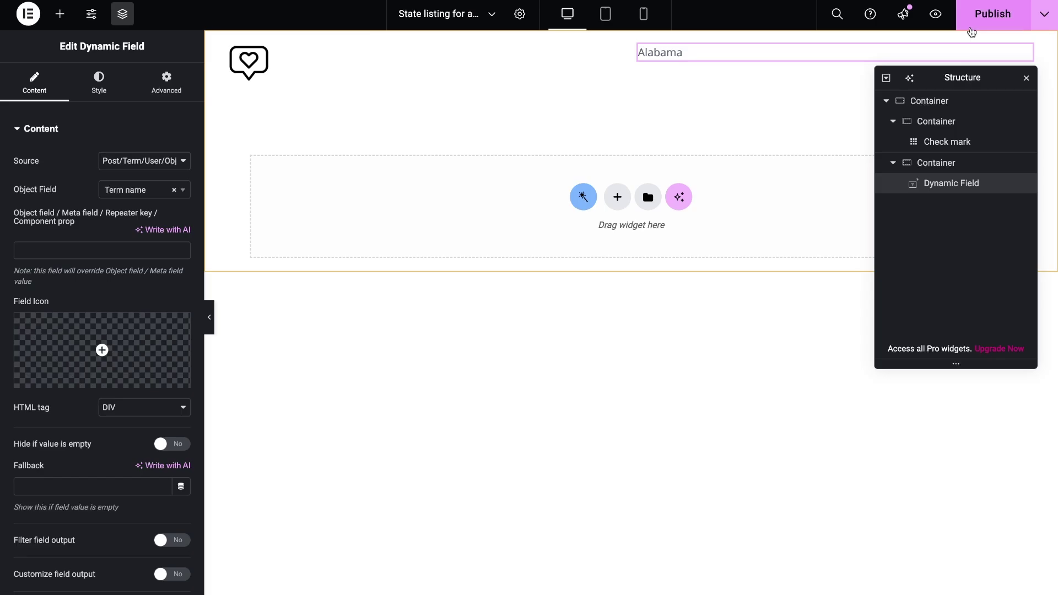
{"action": "left_click", "coordinate": [975, 25]}
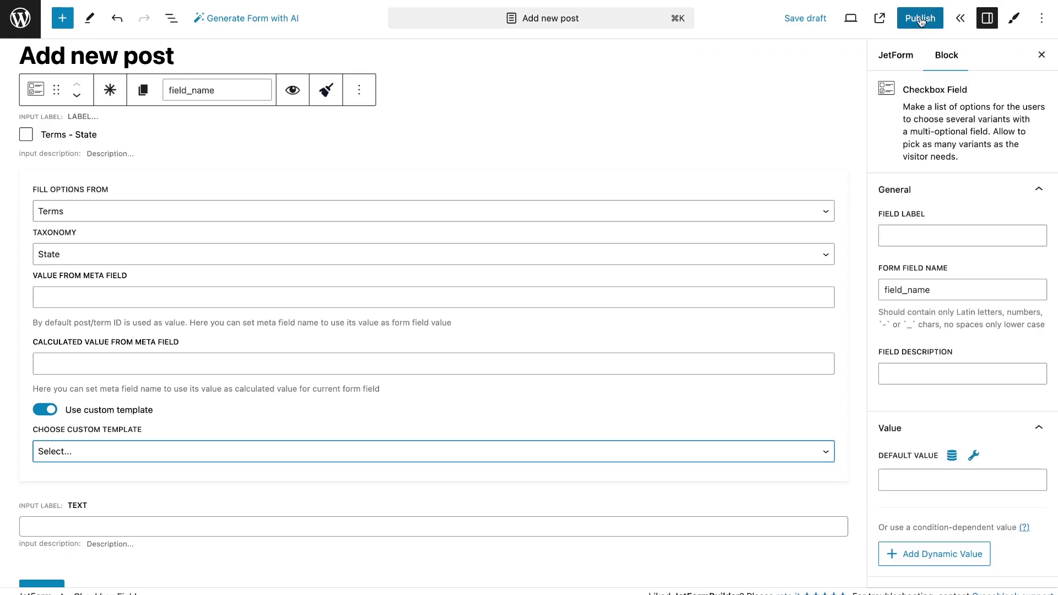
Step: Publish the form and give the State checkbox the 'State listing for a form field' template
{"action": "left_click", "coordinate": [921, 21]}
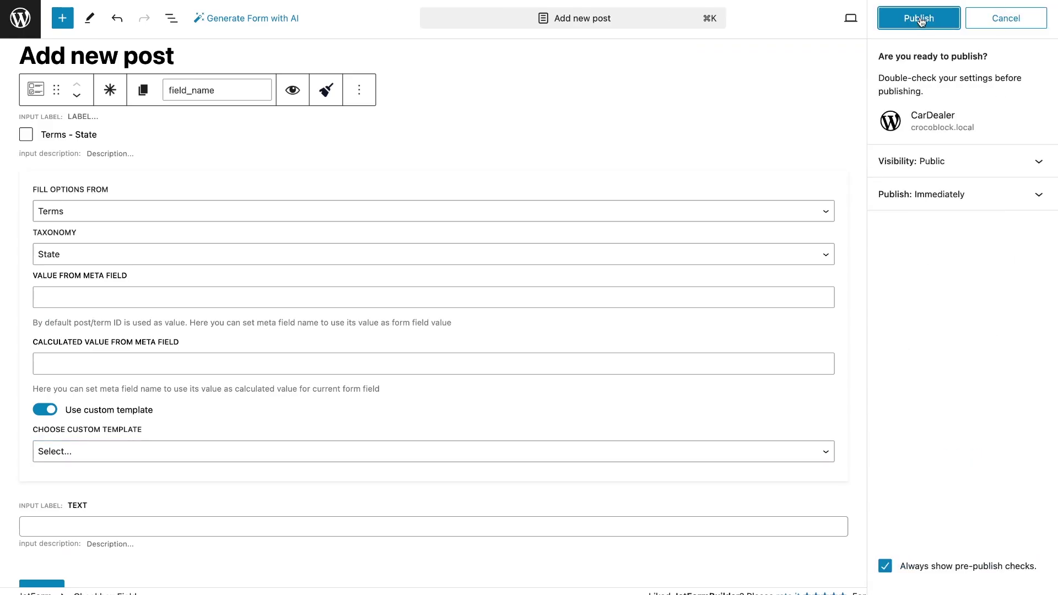
{"action": "left_click", "coordinate": [920, 19]}
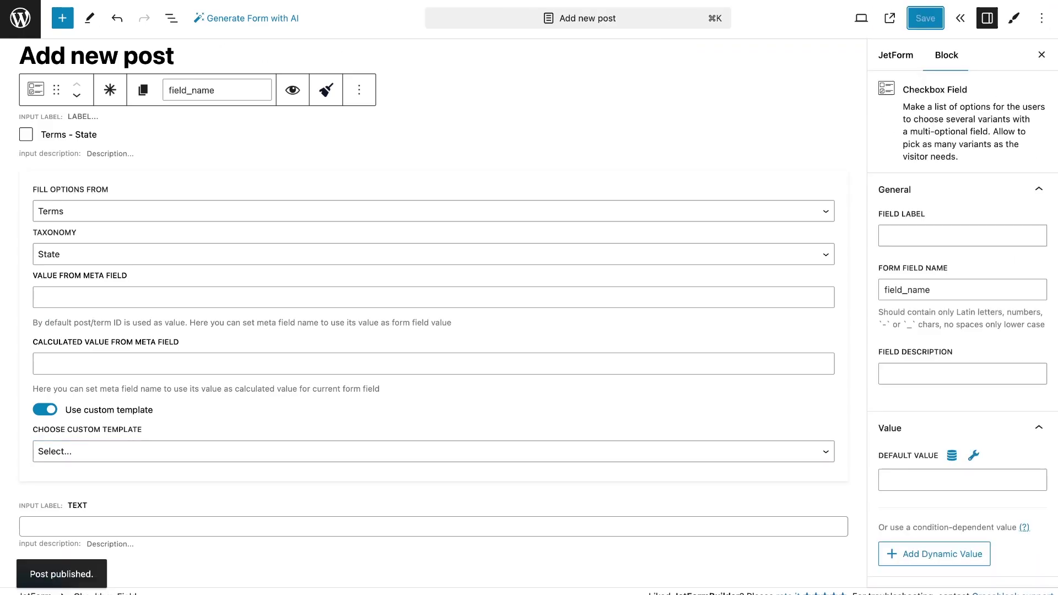
{"action": "left_click", "coordinate": [105, 203]}
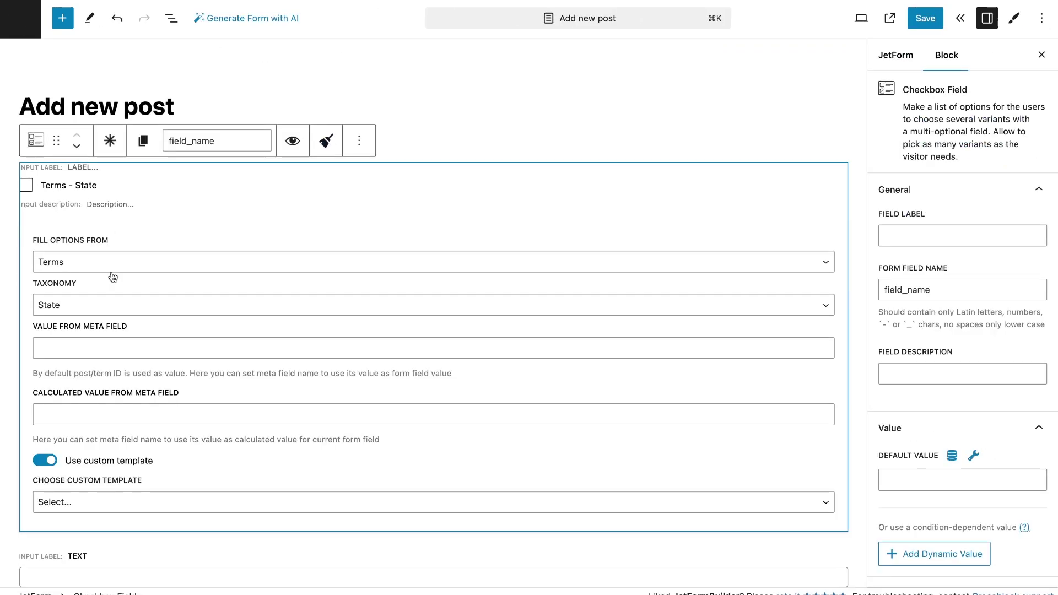
{"action": "left_click", "coordinate": [99, 497]}
{"action": "left_click", "coordinate": [106, 518]}
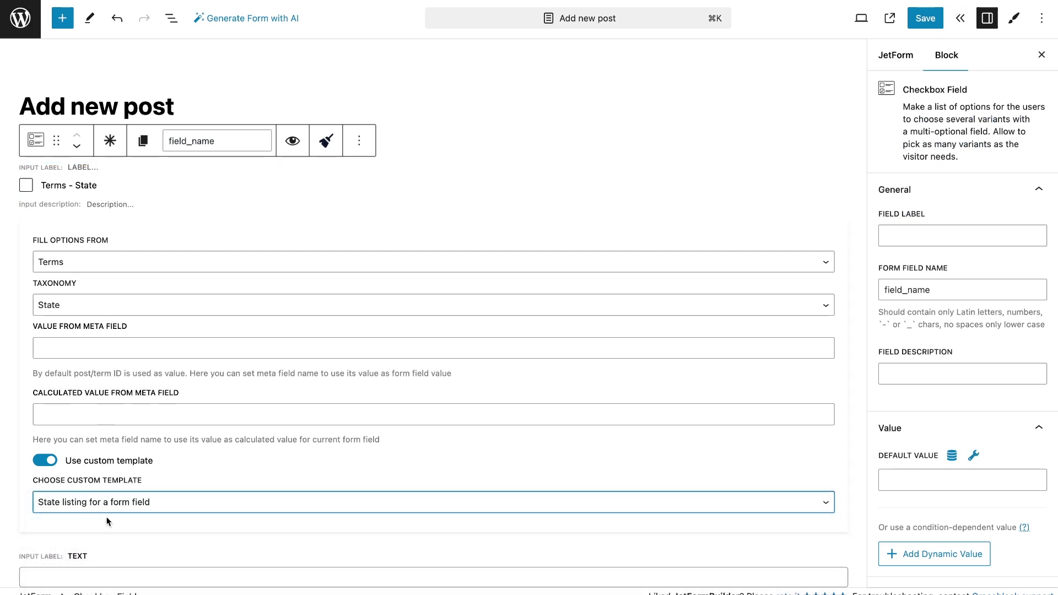
Step: Rename the checkbox's form field name to tax_field and save the form
{"action": "left_click", "coordinate": [924, 290]}
{"action": "double_click", "coordinate": [923, 290]}
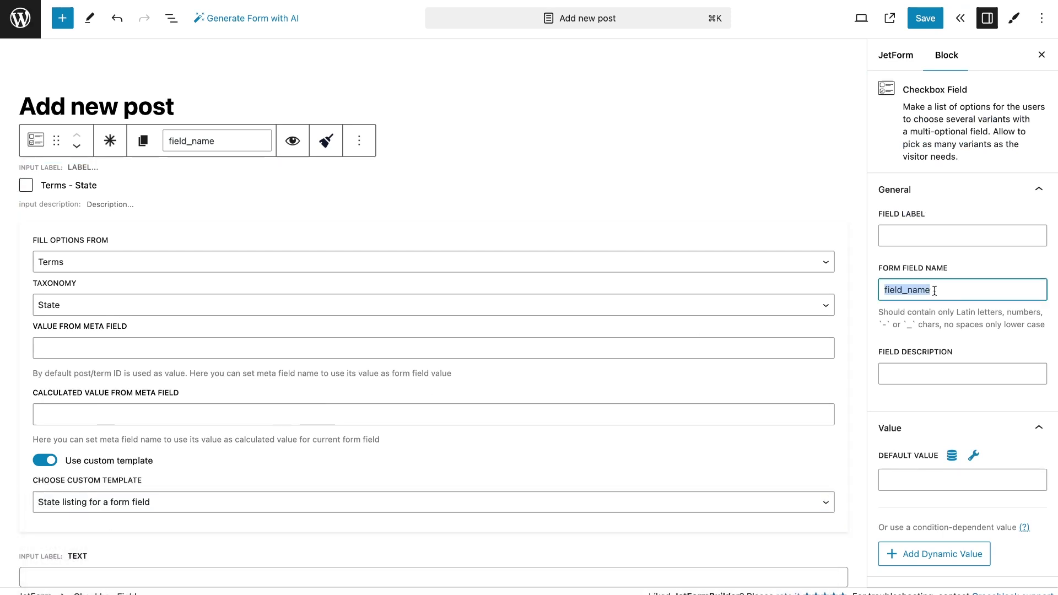
{"action": "type", "text": "tax_field"}
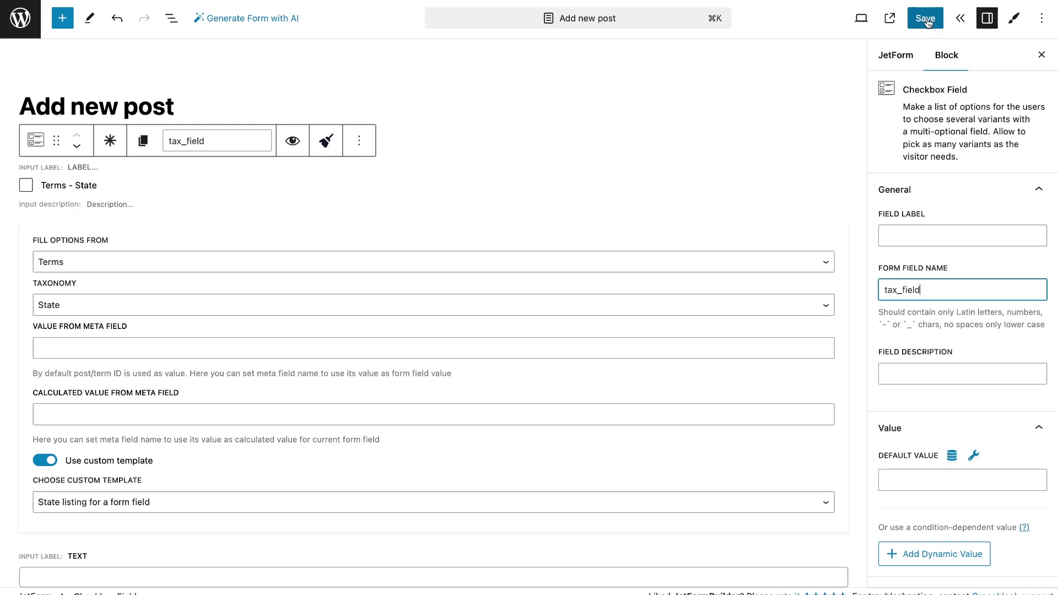
{"action": "left_click", "coordinate": [926, 18]}
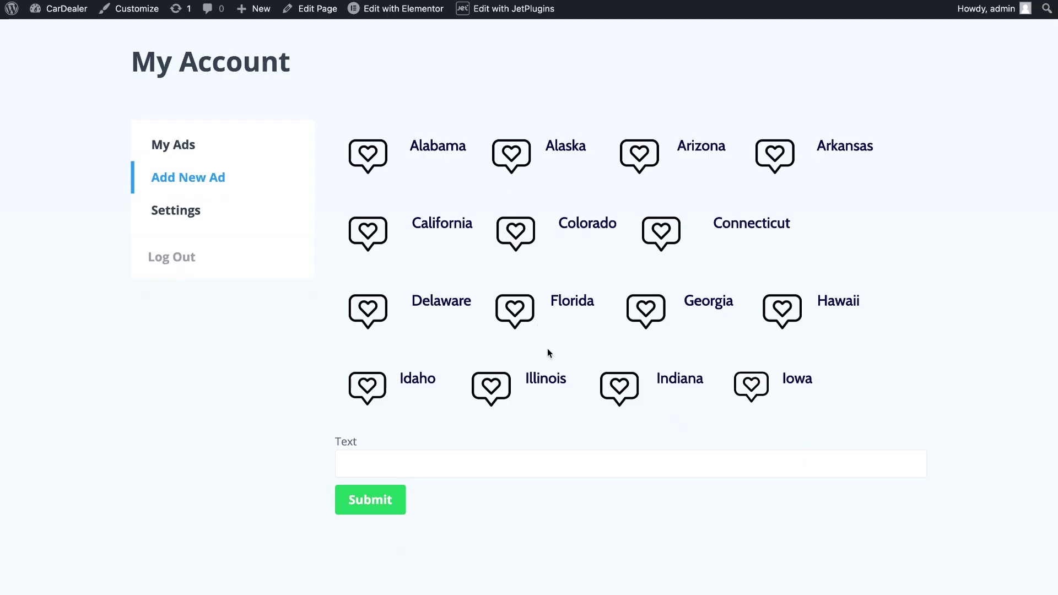
{"action": "left_click", "coordinate": [415, 159]}
{"action": "left_click", "coordinate": [499, 156]}
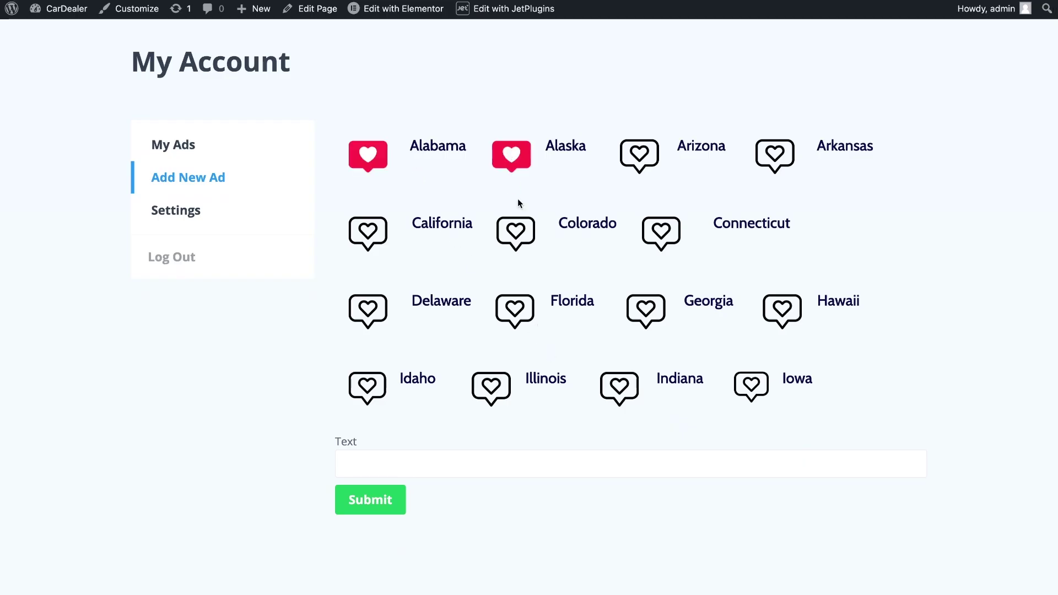
{"action": "left_click", "coordinate": [522, 237]}
{"action": "left_click", "coordinate": [637, 303]}
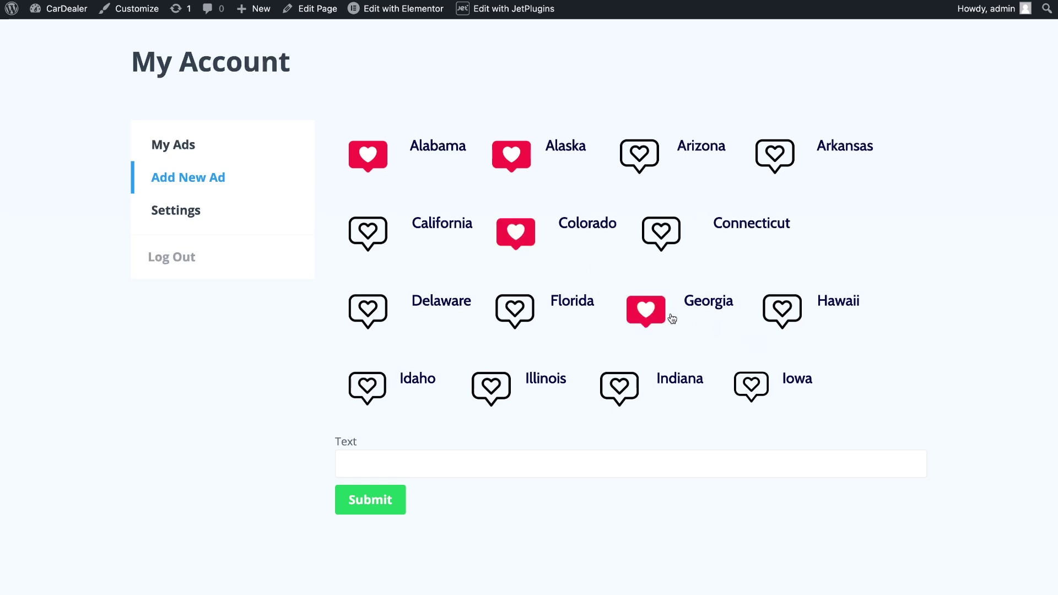
{"action": "left_click", "coordinate": [669, 316]}
{"action": "left_click", "coordinate": [528, 241]}
{"action": "left_click", "coordinate": [522, 167]}
{"action": "left_click", "coordinate": [385, 159]}
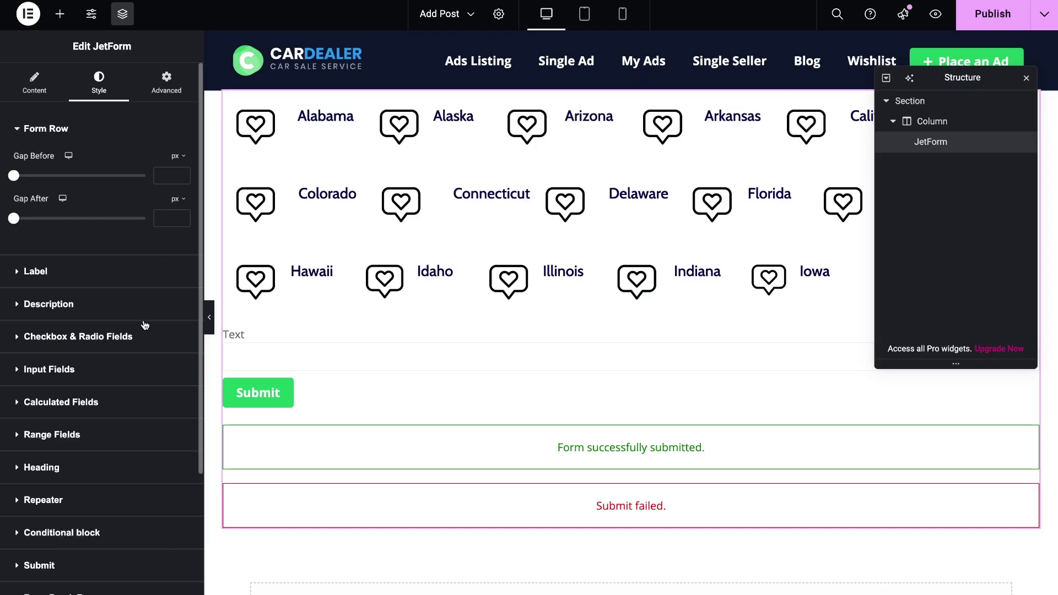
Step: Set the checkbox layout to Vertical, narrow the heart column, and publish the listing template
{"action": "left_click", "coordinate": [144, 329]}
{"action": "scroll", "coordinate": [144, 328], "scroll_direction": "down", "scroll_amount": 3}
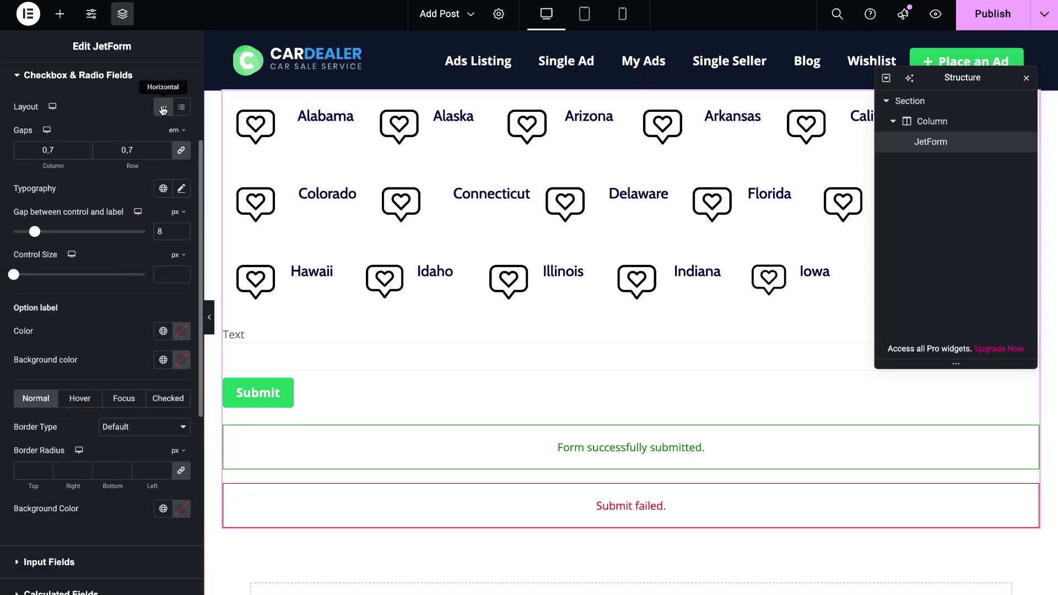
{"action": "left_click", "coordinate": [182, 108]}
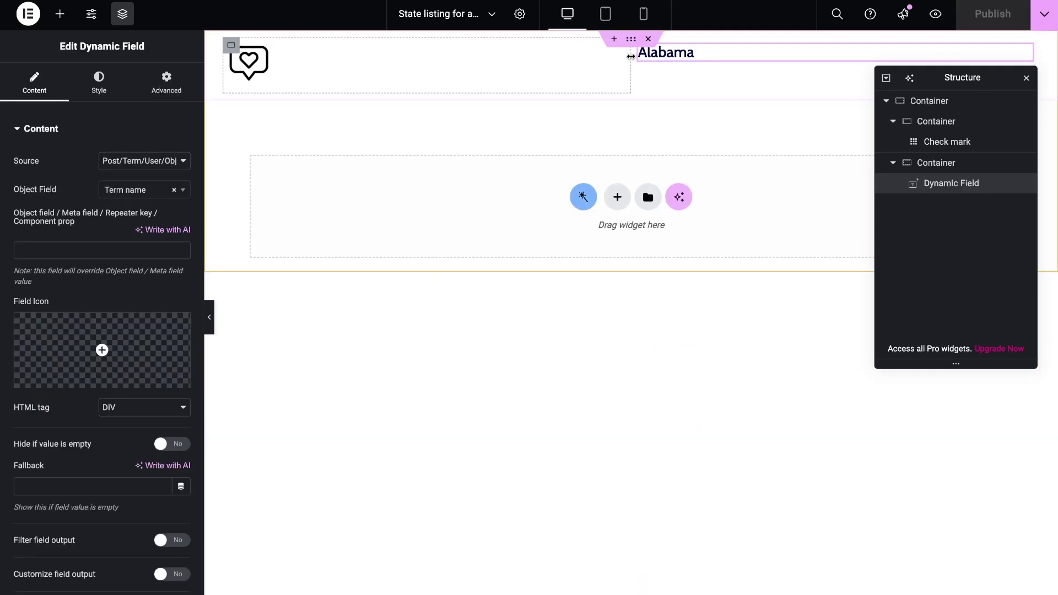
{"action": "left_click_drag", "start_coordinate": [422, 63], "coordinate": [287, 63]}
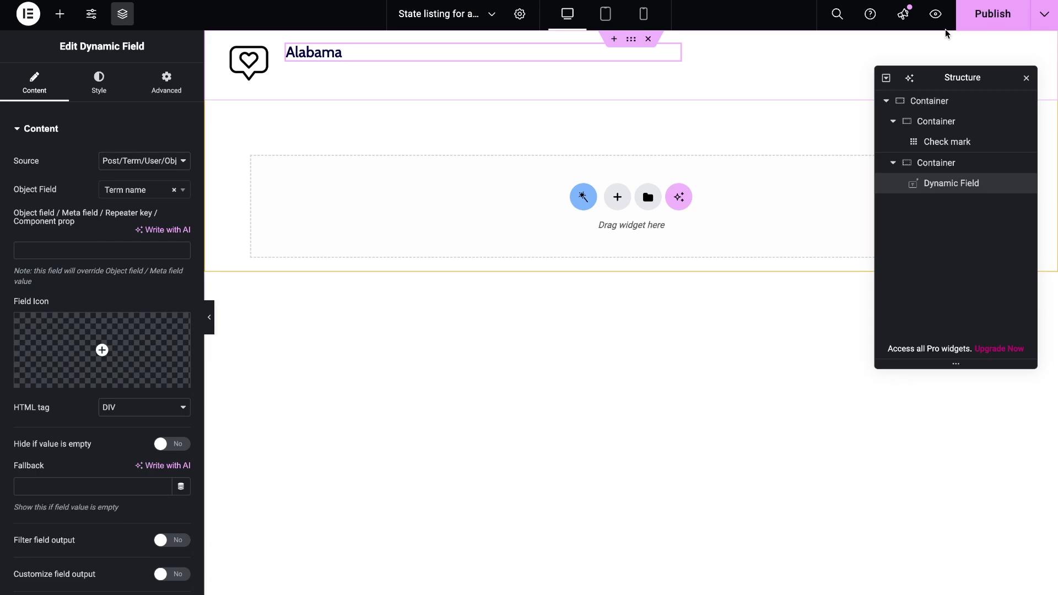
{"action": "left_click", "coordinate": [986, 16]}
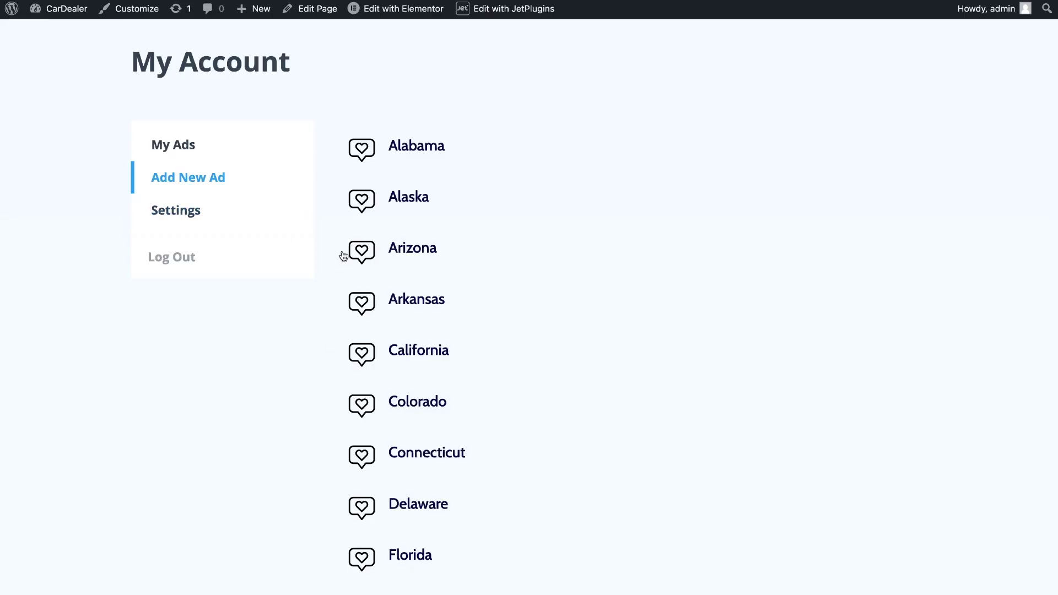
Step: Test the live form by checking and unchecking Alabama, Alaska, Arizona and Arkansas
{"action": "left_click", "coordinate": [362, 154]}
{"action": "left_click", "coordinate": [362, 203]}
{"action": "left_click", "coordinate": [361, 252]}
{"action": "left_click", "coordinate": [361, 302]}
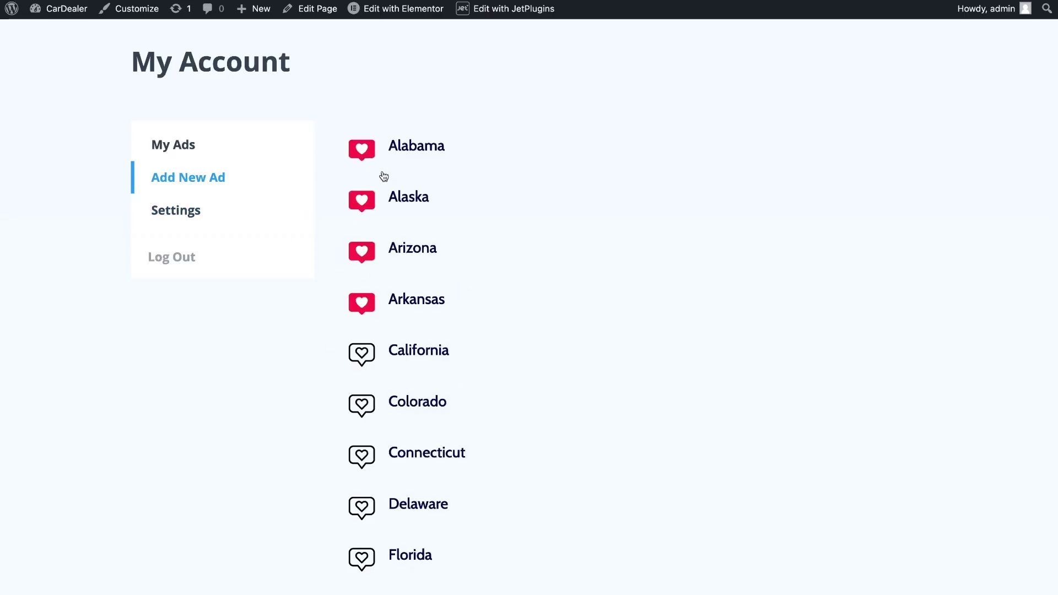
{"action": "left_click", "coordinate": [361, 149]}
{"action": "left_click", "coordinate": [361, 201]}
{"action": "left_click", "coordinate": [364, 245]}
Step: Uncheck Arkansas on the live form and go to JetEngine's listing items list
{"action": "left_click", "coordinate": [361, 302]}
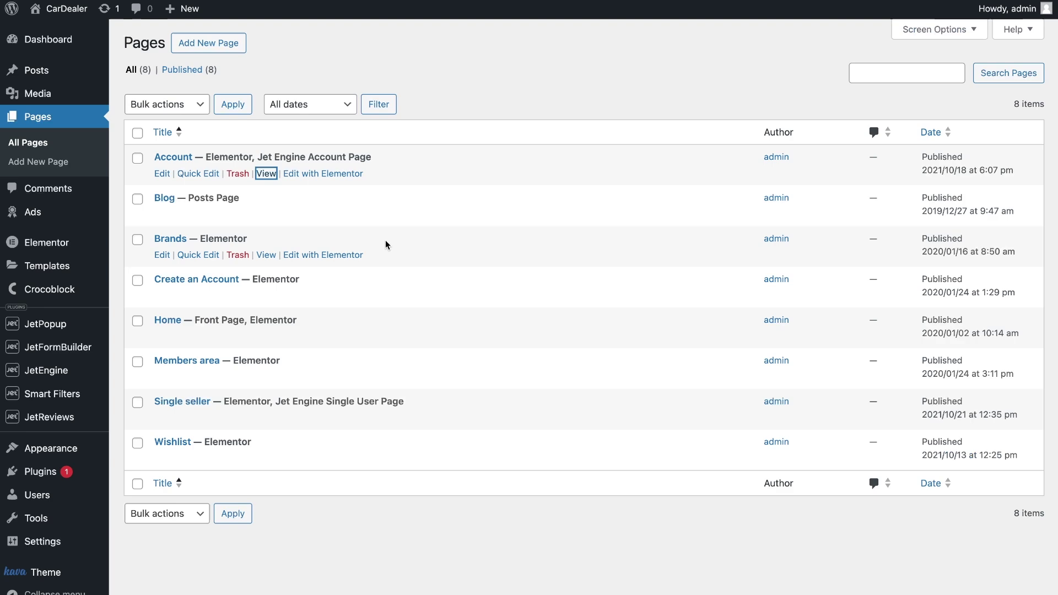
{"action": "scroll", "coordinate": [353, 250], "scroll_direction": "down", "scroll_amount": 1}
{"action": "mouse_move", "coordinate": [50, 361]}
{"action": "left_click", "coordinate": [166, 444]}
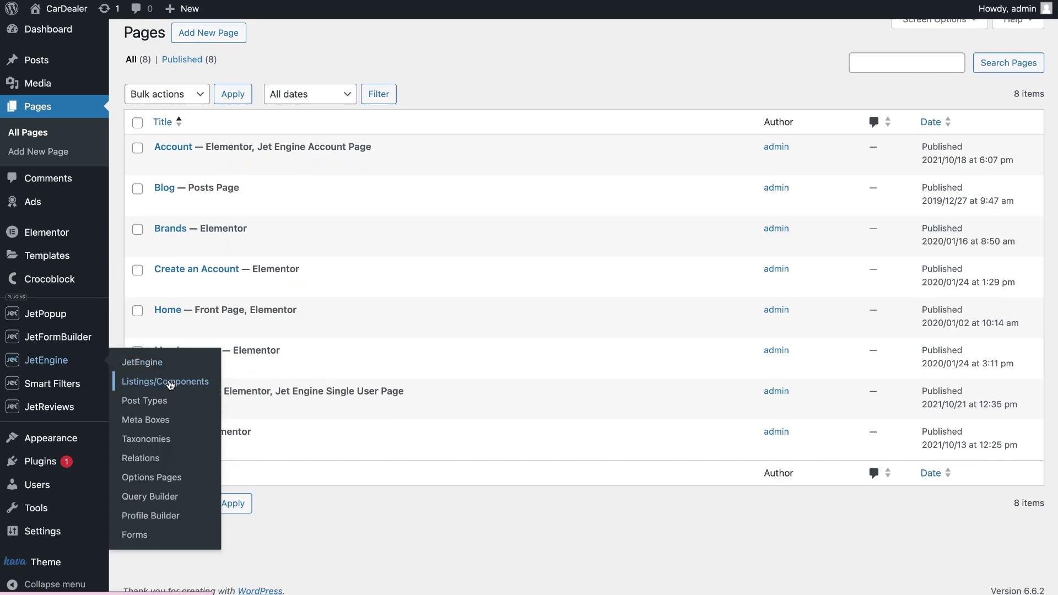
Step: Create a new listing item from the Ads post type, naming it 'Ads listing'
{"action": "left_click", "coordinate": [364, 43]}
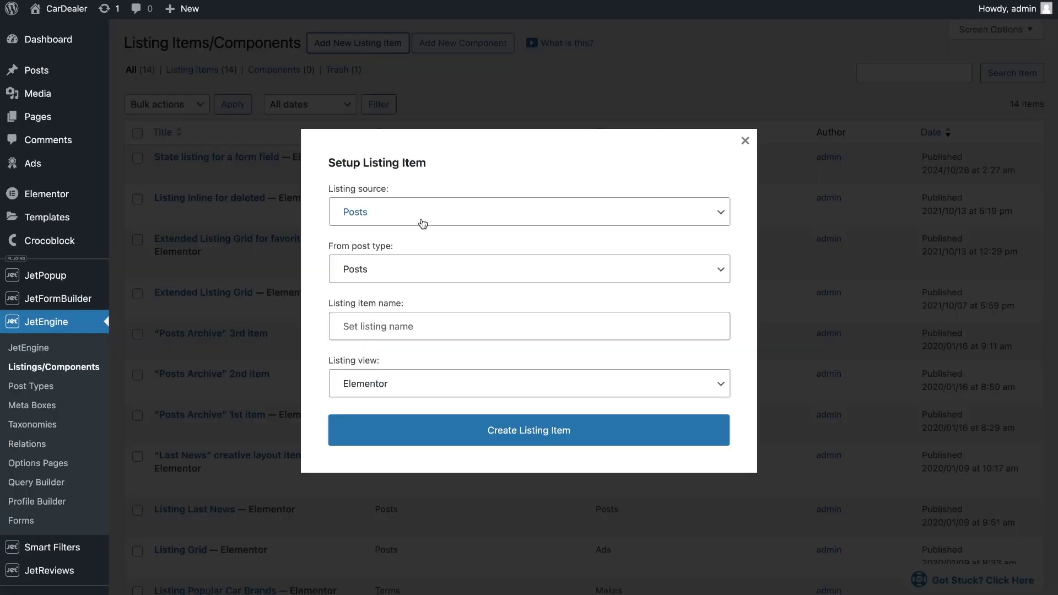
{"action": "left_click", "coordinate": [428, 277]}
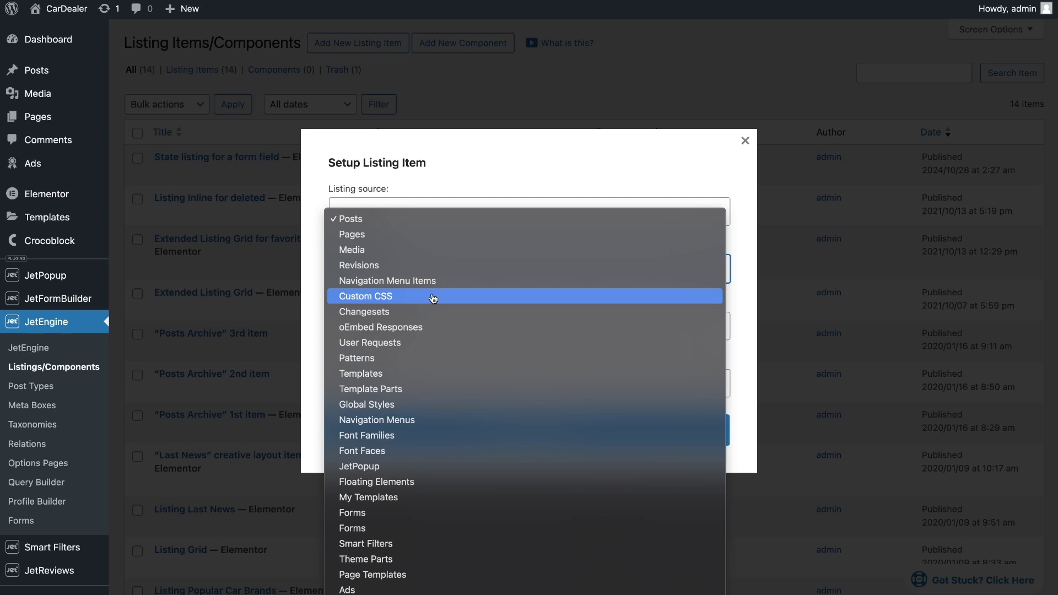
{"action": "left_click", "coordinate": [432, 589]}
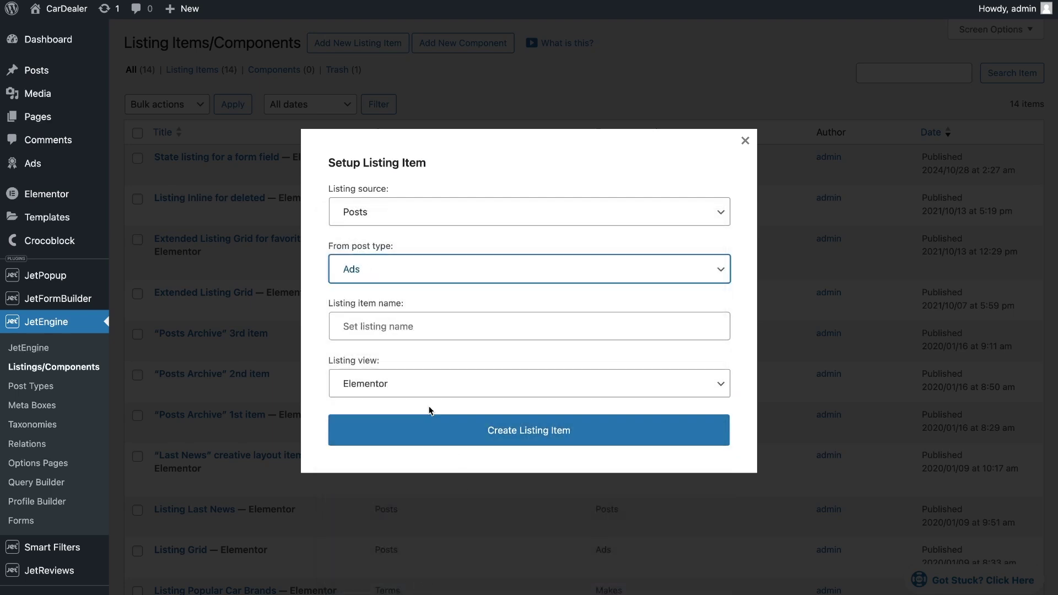
{"action": "key", "text": "Tab"}
{"action": "type", "text": "A"}
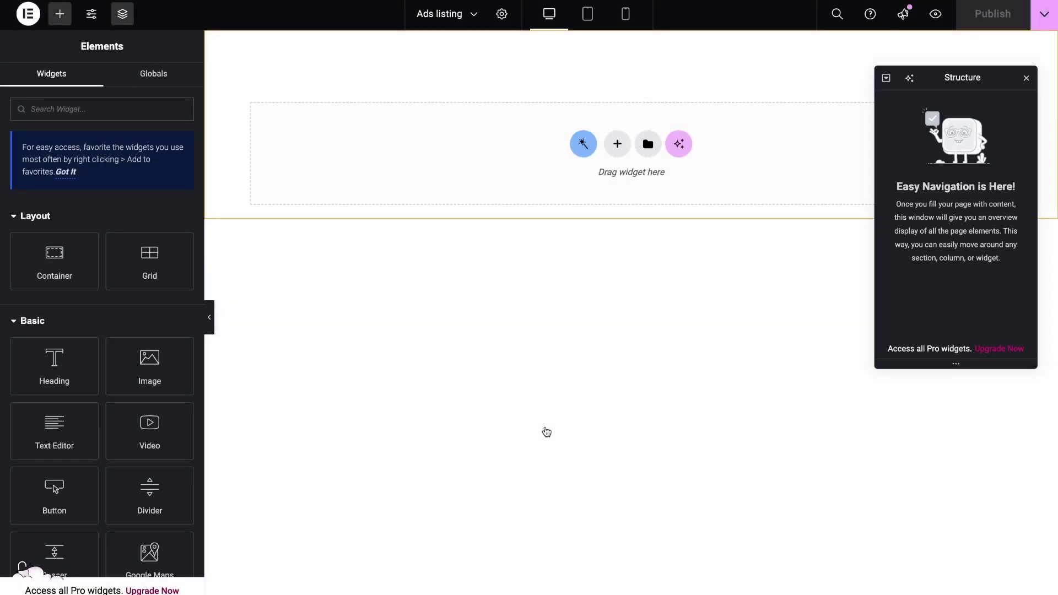
Step: Add a four-column flexbox container with a Check mark widget in the first column
{"action": "left_click", "coordinate": [614, 142]}
{"action": "left_click", "coordinate": [609, 189]}
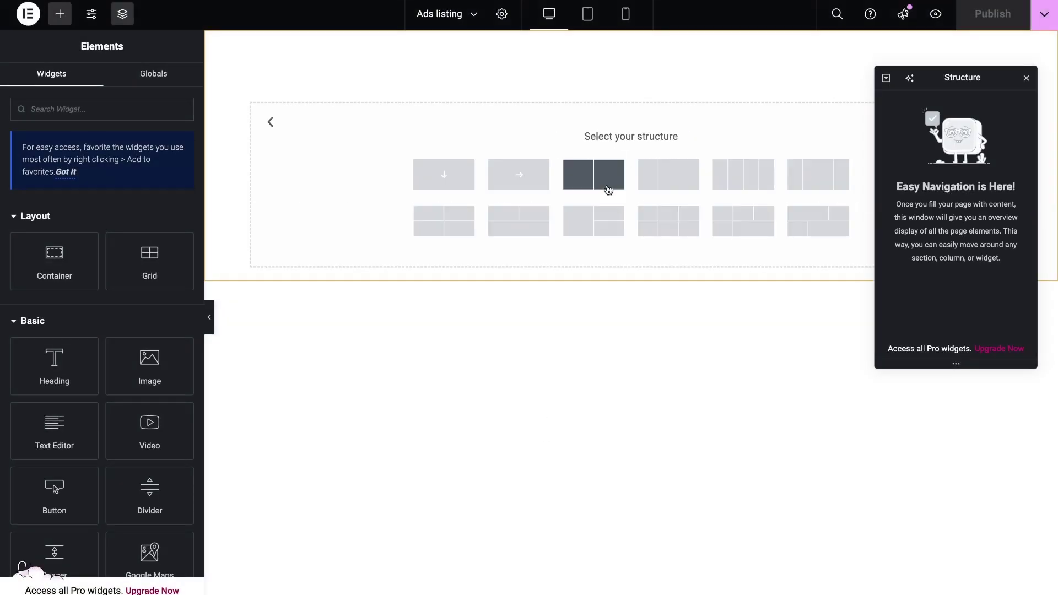
{"action": "left_click", "coordinate": [738, 187]}
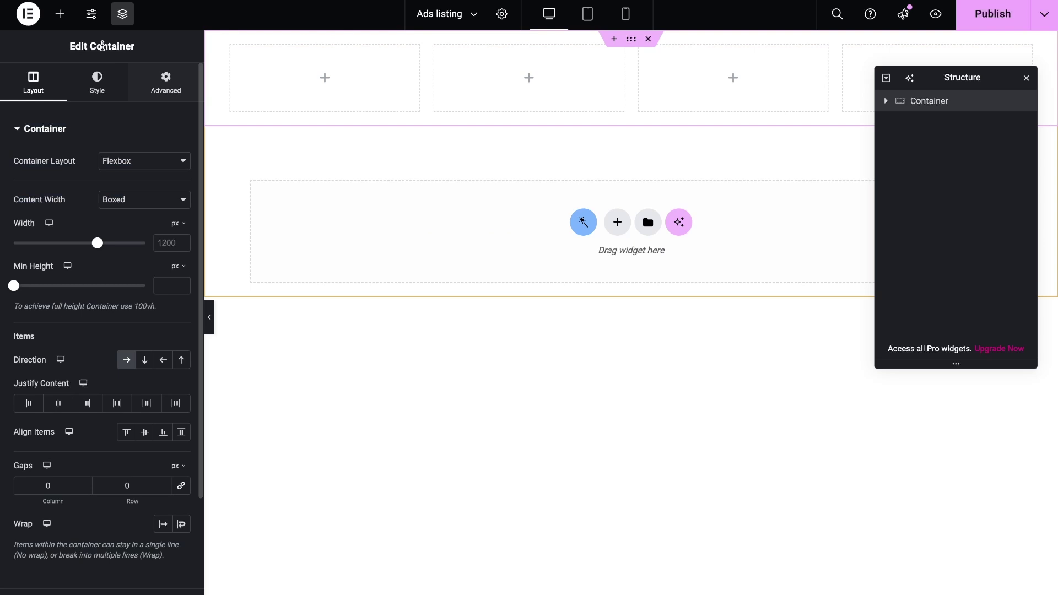
{"action": "left_click", "coordinate": [59, 14]}
{"action": "left_click", "coordinate": [101, 108]}
{"action": "type", "text": "chec"}
{"action": "left_click_drag", "start_coordinate": [98, 214], "coordinate": [325, 77]}
Step: Place a Dynamic Field in the second column showing the post ID
{"action": "left_click", "coordinate": [59, 14]}
{"action": "type", "text": "dyn"}
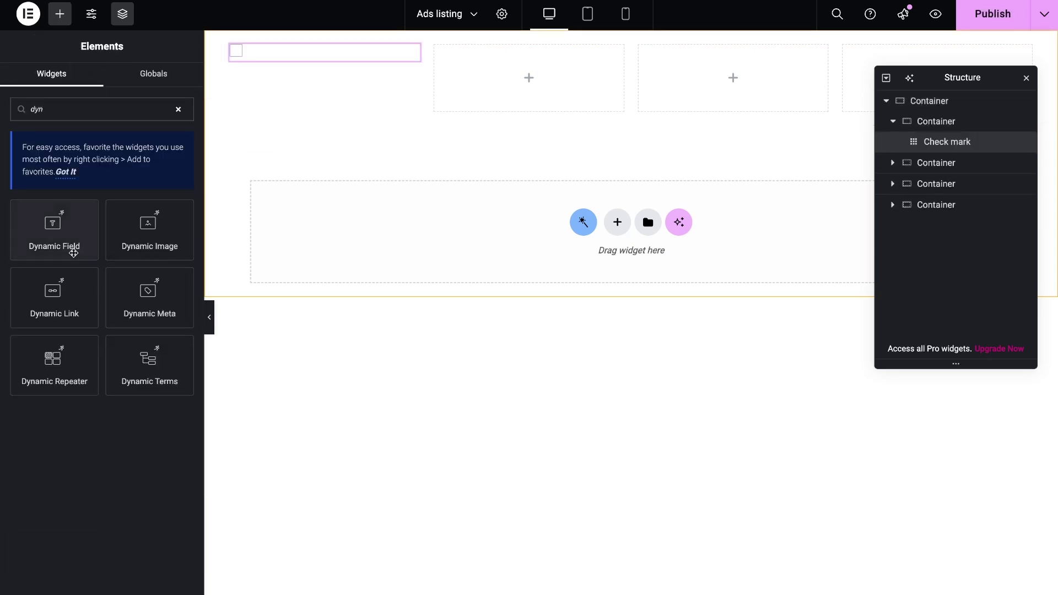
{"action": "left_click_drag", "start_coordinate": [70, 243], "coordinate": [513, 106]}
{"action": "left_click", "coordinate": [184, 160]}
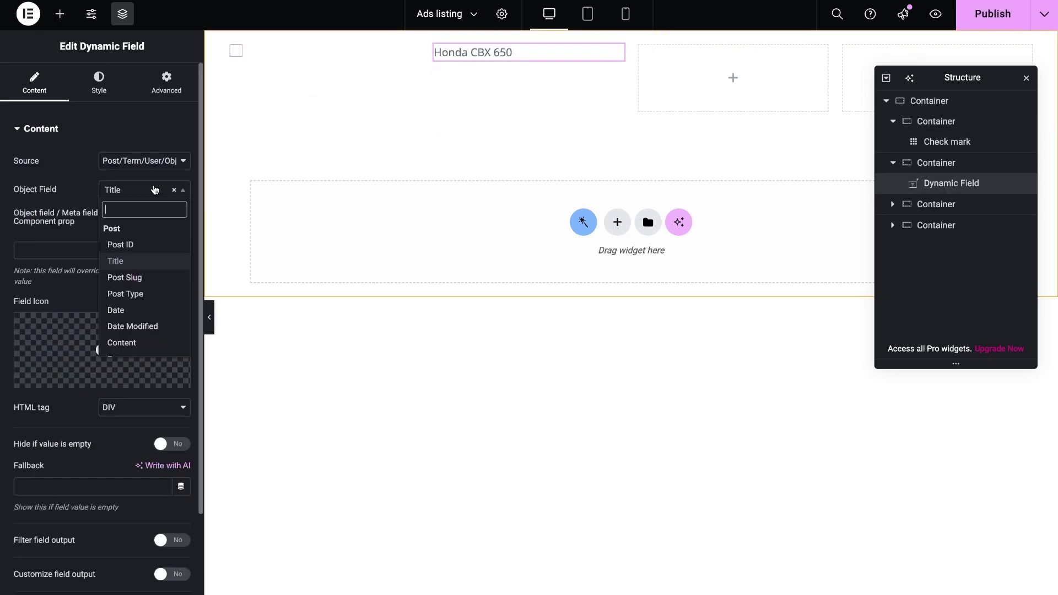
{"action": "left_click", "coordinate": [150, 245]}
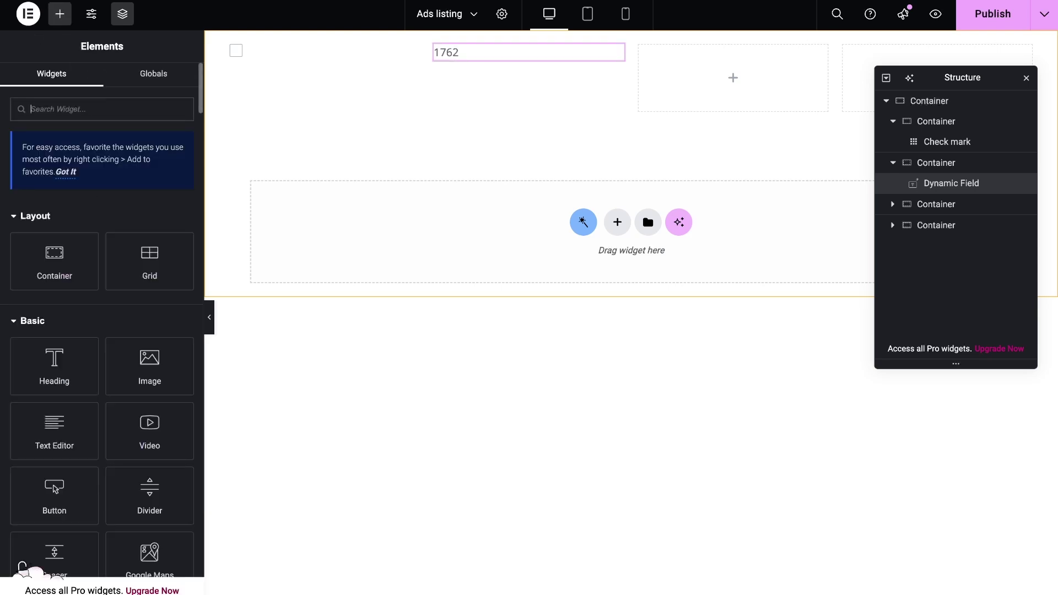
Step: Place Dynamic Fields in the third and last columns, the third showing the title
{"action": "type", "text": "dyn"}
{"action": "left_click_drag", "start_coordinate": [54, 229], "coordinate": [733, 77]}
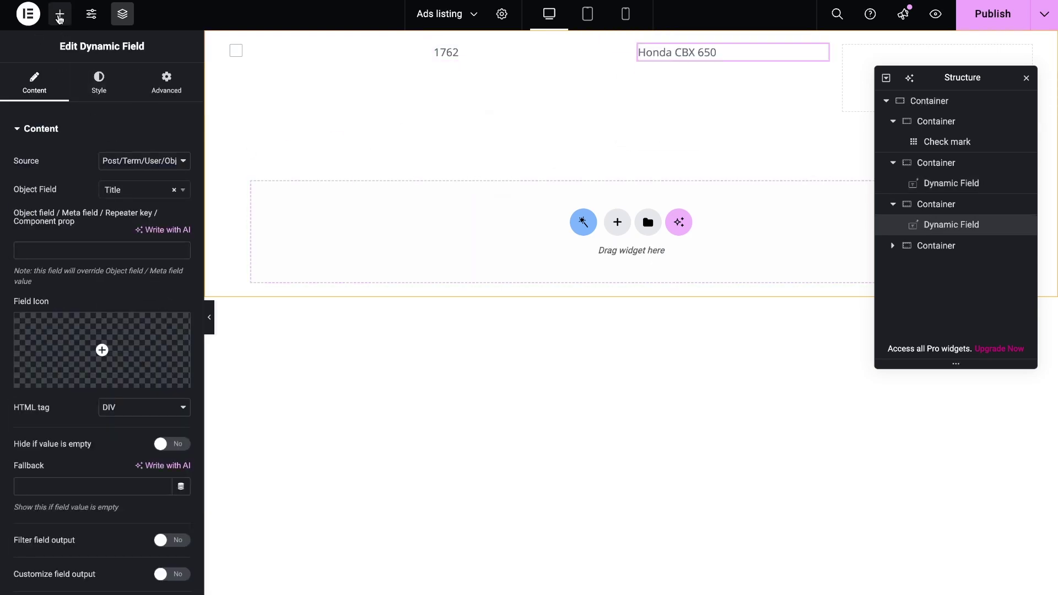
{"action": "left_click", "coordinate": [60, 18]}
{"action": "type", "text": "dyn"}
{"action": "left_click_drag", "start_coordinate": [54, 229], "coordinate": [882, 55]}
Step: Make the last field show the Price meta field with custom output format $%s
{"action": "left_click", "coordinate": [144, 160]}
{"action": "left_click", "coordinate": [126, 170]}
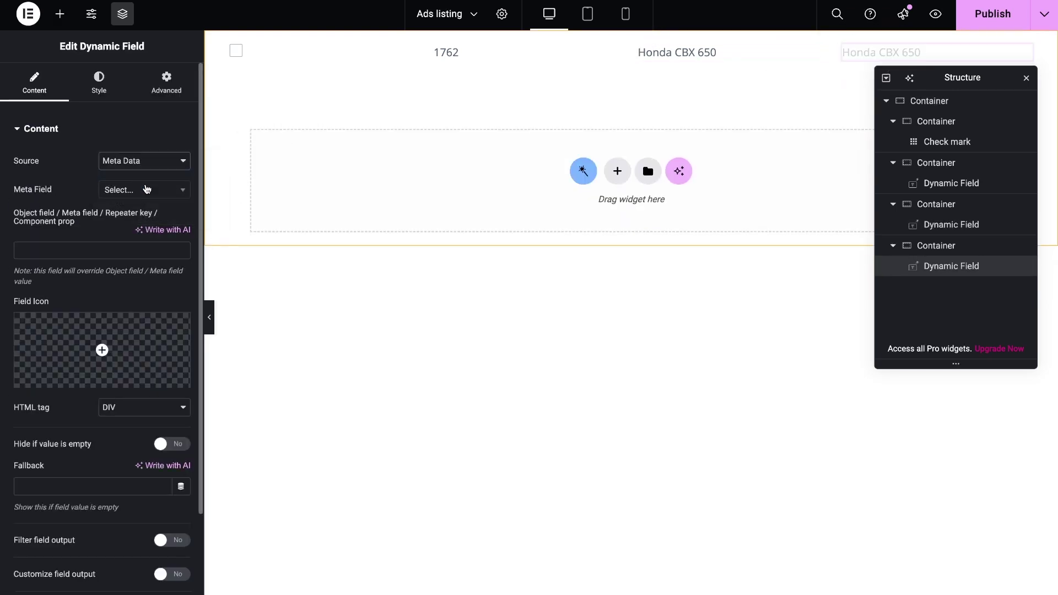
{"action": "left_click", "coordinate": [147, 189]}
{"action": "scroll", "coordinate": [149, 246], "scroll_direction": "down", "scroll_amount": 2}
{"action": "left_click", "coordinate": [121, 272]}
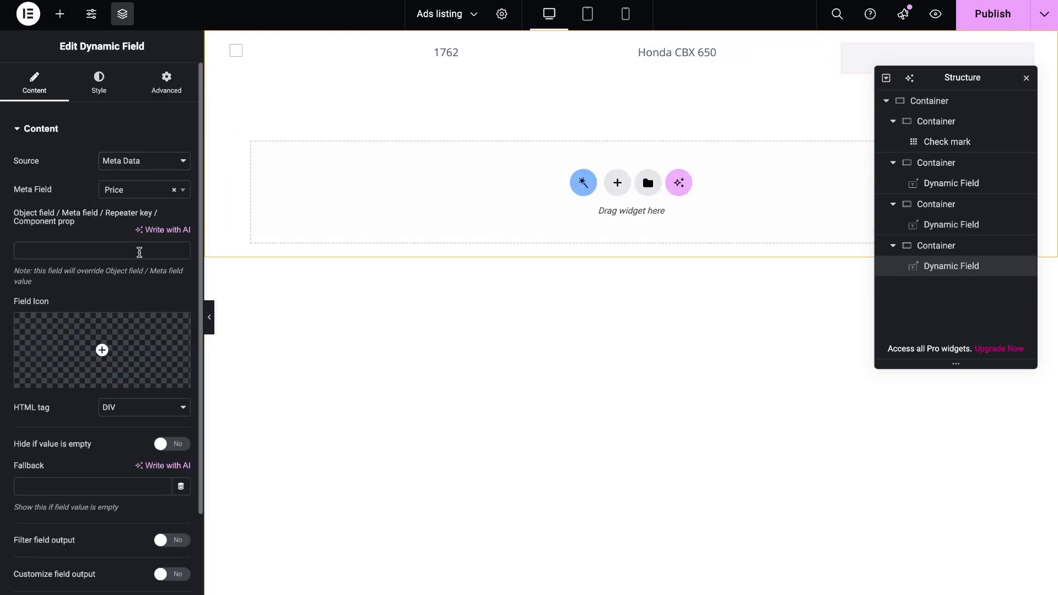
{"action": "scroll", "coordinate": [141, 286], "scroll_direction": "down", "scroll_amount": 2}
{"action": "left_click", "coordinate": [172, 466]}
{"action": "scroll", "coordinate": [172, 441], "scroll_direction": "down", "scroll_amount": 2}
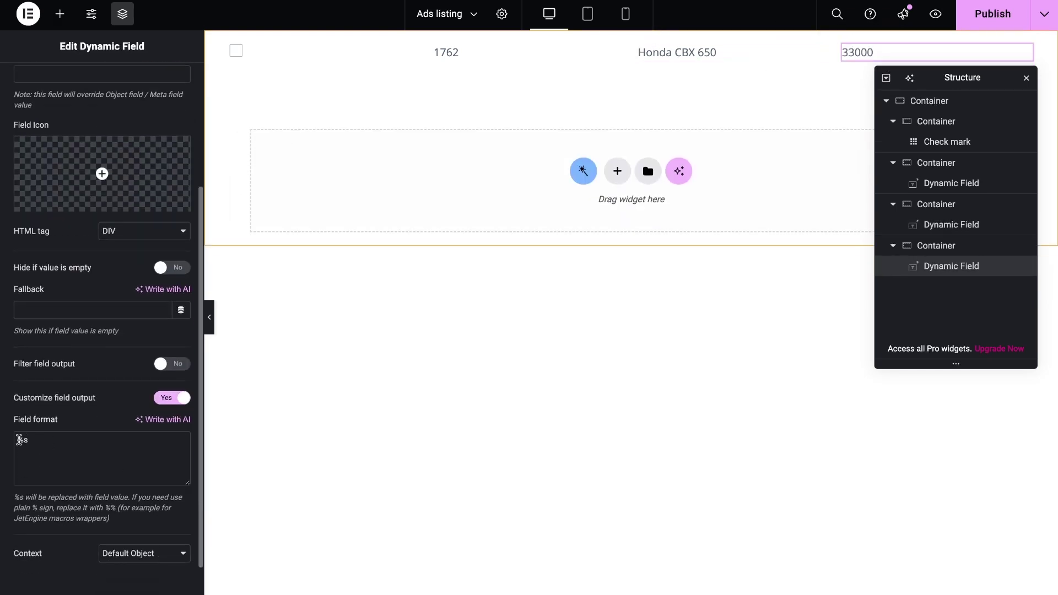
{"action": "left_click", "coordinate": [20, 440]}
{"action": "type", "text": "$"}
{"action": "scroll", "coordinate": [102, 276], "scroll_direction": "up", "scroll_amount": 6}
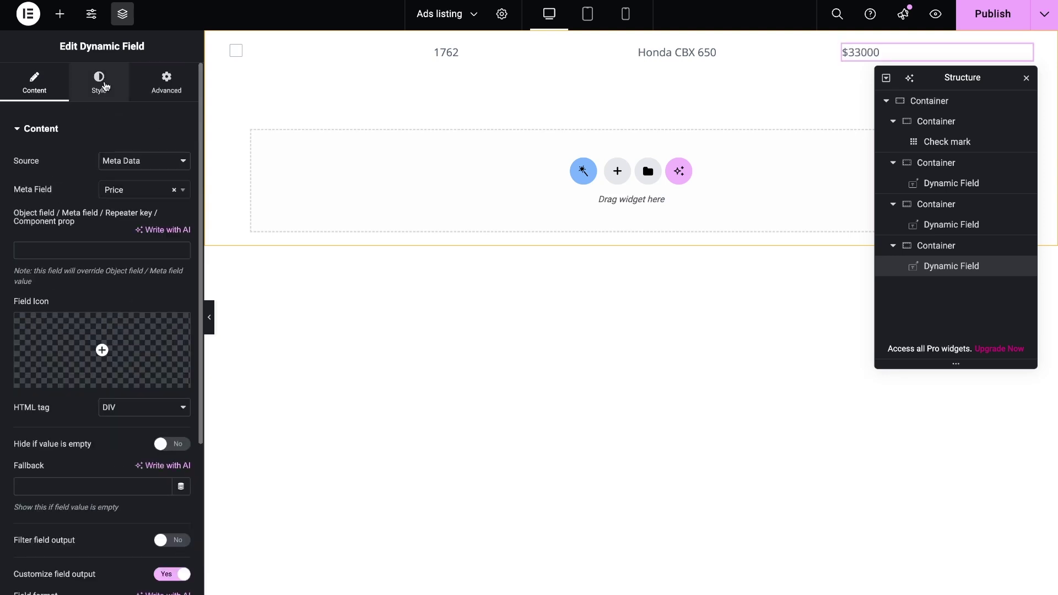
Step: Style the price field with dark navy #0C0C34 text in the Cabin font
{"action": "left_click", "coordinate": [98, 83]}
{"action": "left_click", "coordinate": [183, 161]}
{"action": "left_click", "coordinate": [207, 327]}
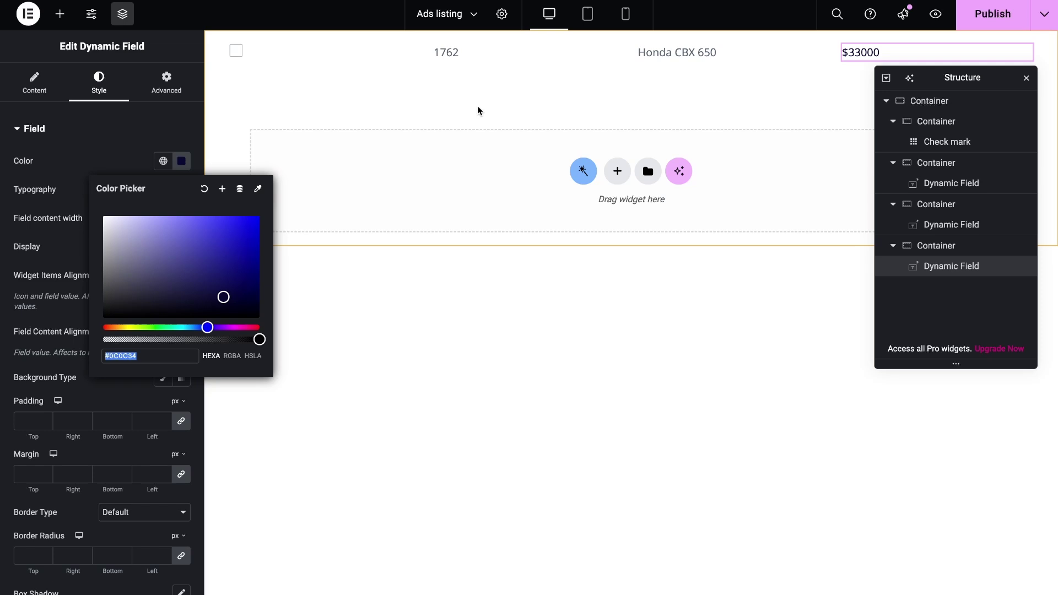
{"action": "left_click", "coordinate": [181, 189]}
{"action": "left_click", "coordinate": [152, 255]}
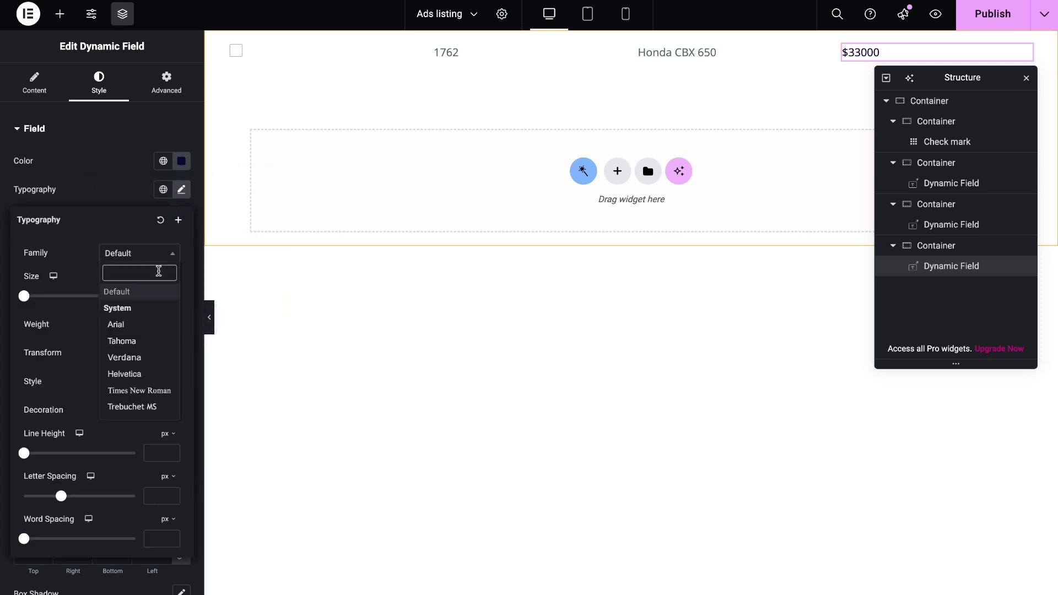
{"action": "type", "text": "cab"}
{"action": "left_click", "coordinate": [165, 307]}
Step: Copy the price field's style and paste it onto the ID and other Dynamic Fields
{"action": "right_click", "coordinate": [931, 270]}
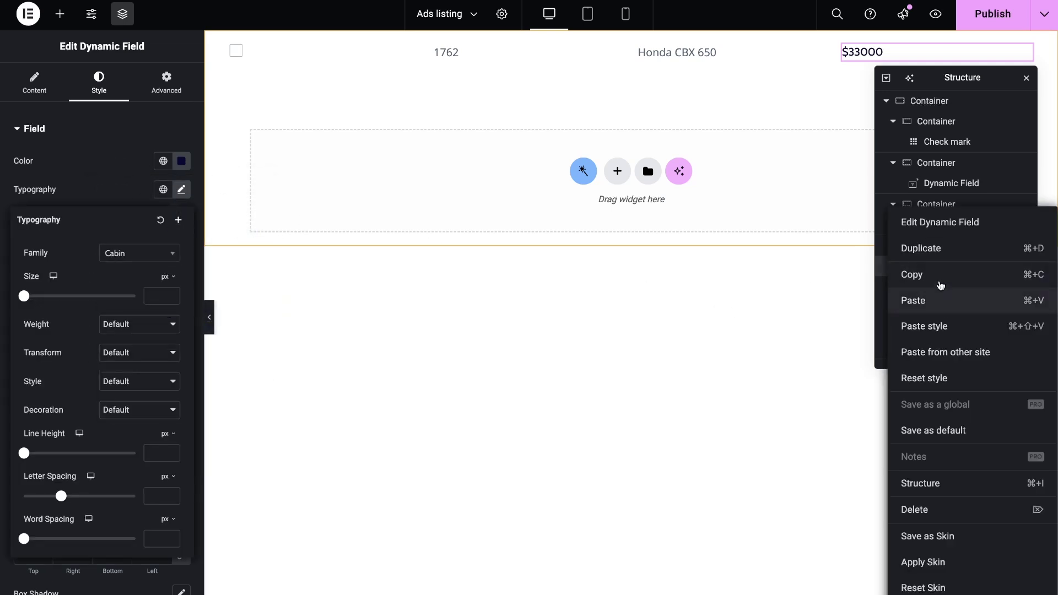
{"action": "key", "text": "Escape"}
{"action": "right_click", "coordinate": [940, 186]}
{"action": "key", "text": "Escape"}
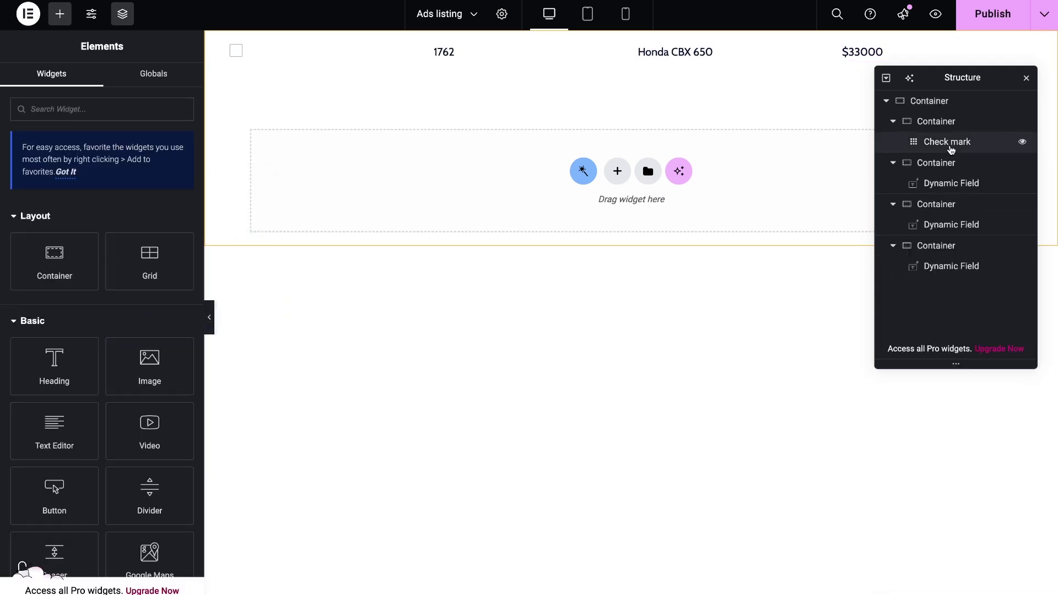
{"action": "right_click", "coordinate": [947, 144]}
{"action": "key", "text": "Escape"}
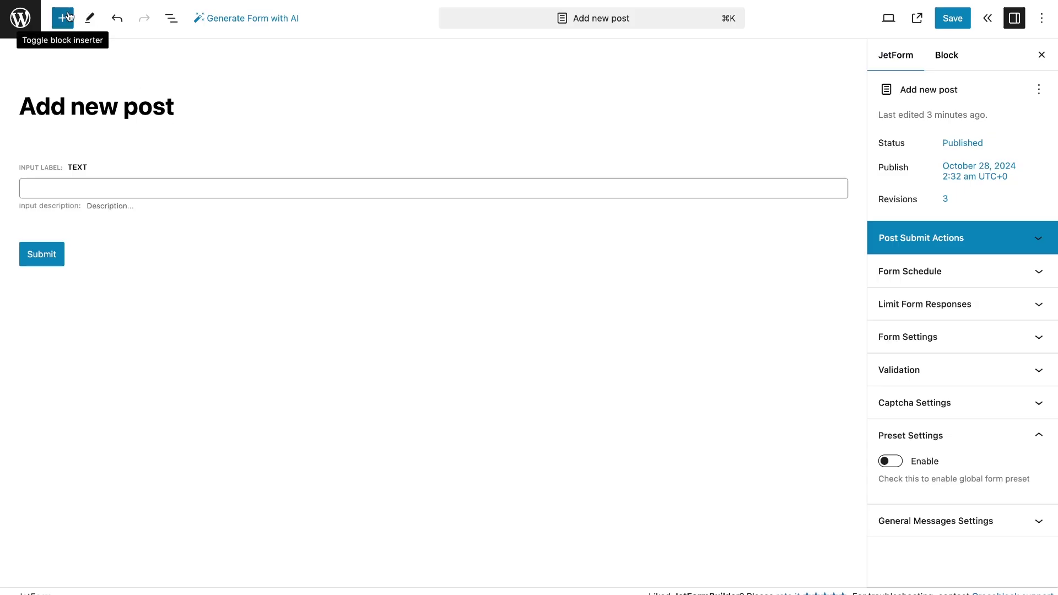
Step: Insert a Radio Field above the text field and name it posts_field
{"action": "left_click", "coordinate": [65, 18]}
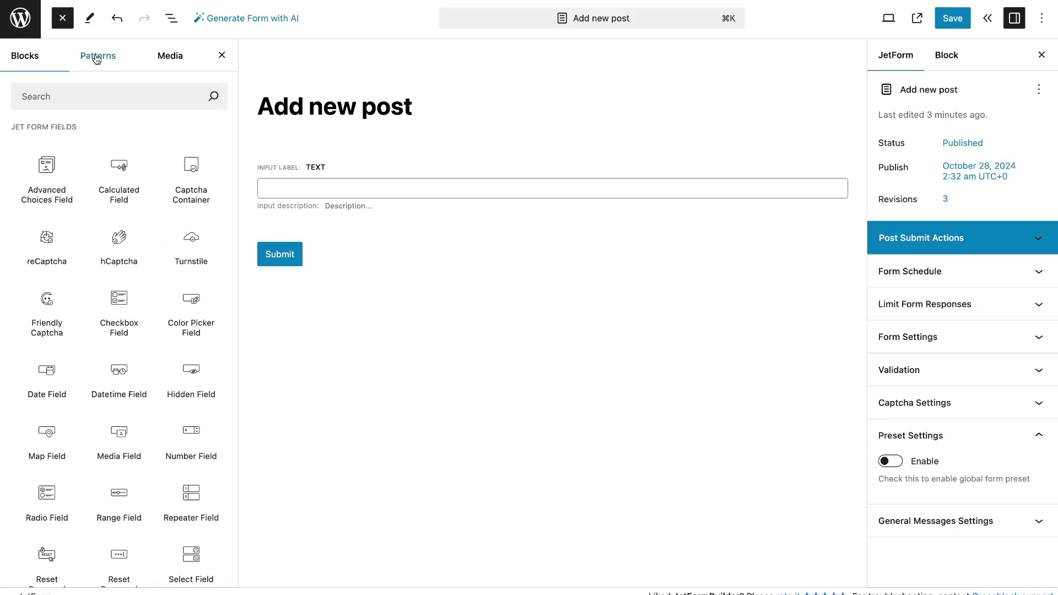
{"action": "type", "text": "radio"}
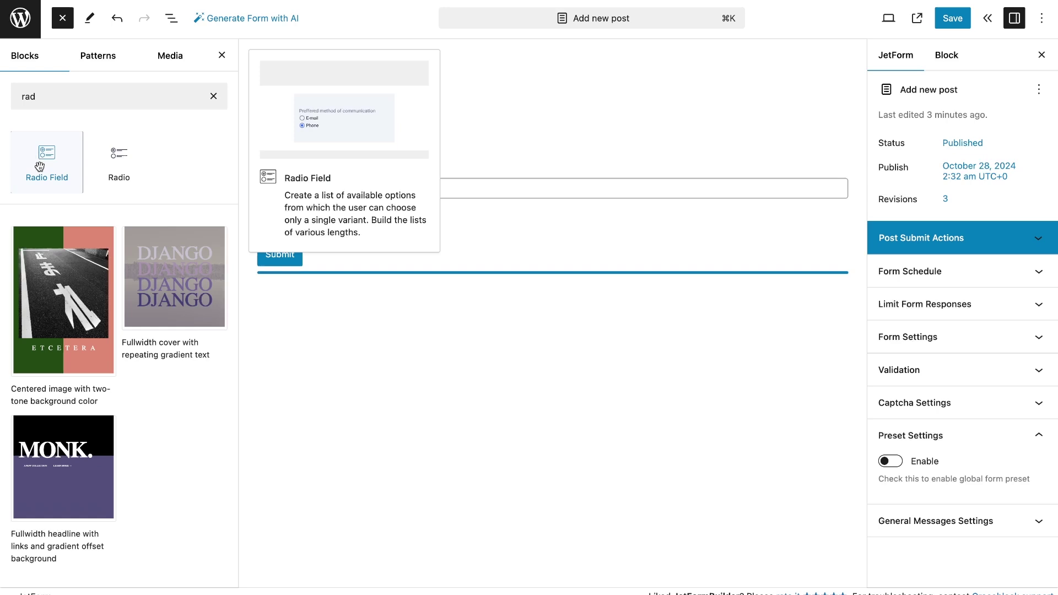
{"action": "left_click_drag", "start_coordinate": [38, 166], "coordinate": [319, 163]}
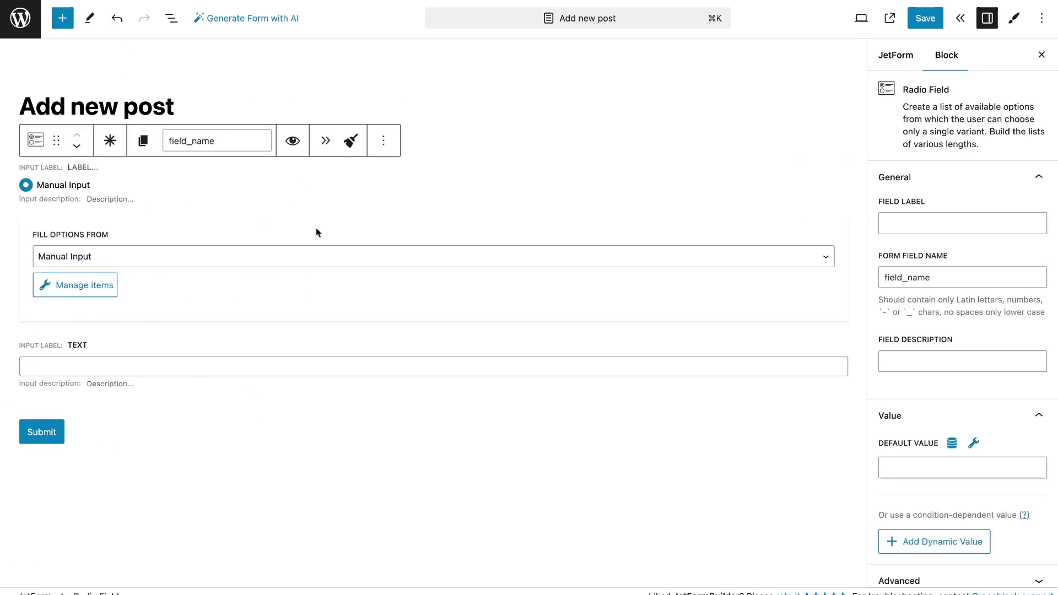
{"action": "double_click", "coordinate": [937, 277]}
{"action": "type", "text": "posts_"}
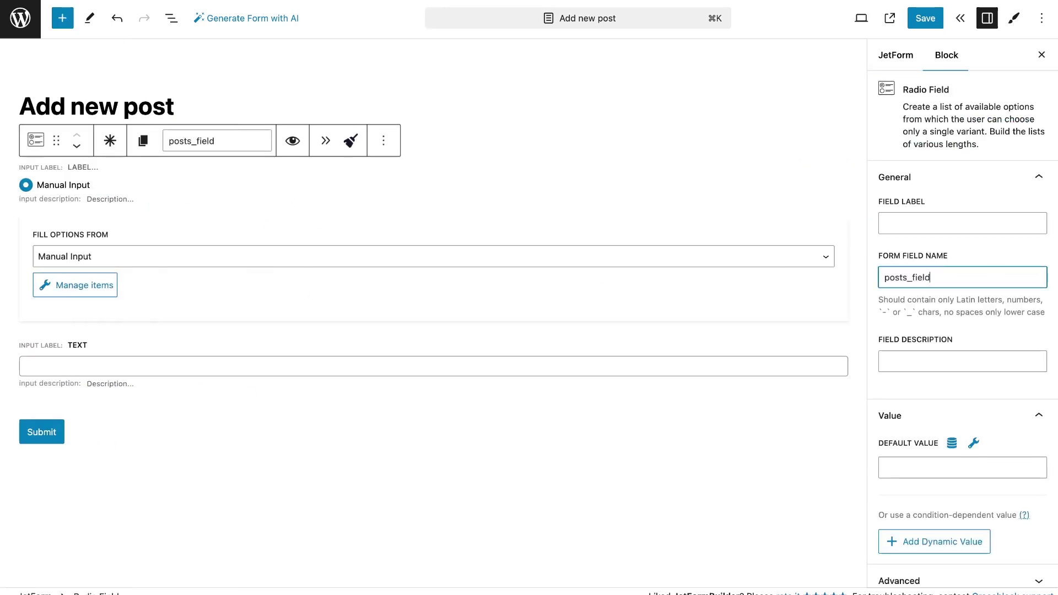
Step: Fill its options from Ads posts using the Ads listing custom template, then save the form
{"action": "left_click", "coordinate": [526, 257]}
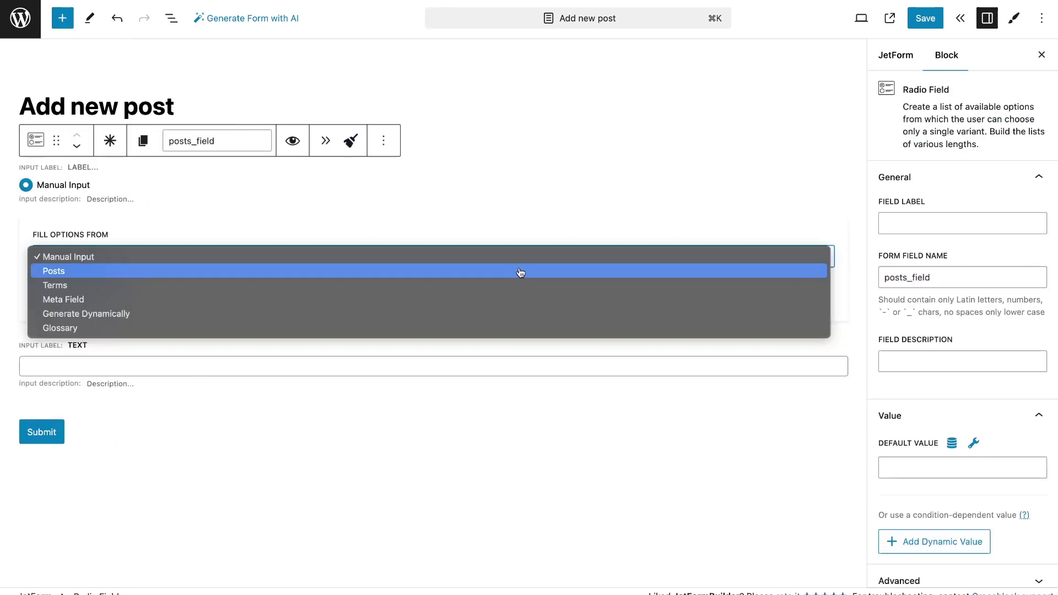
{"action": "left_click", "coordinate": [521, 271]}
{"action": "left_click", "coordinate": [404, 300]}
{"action": "left_click", "coordinate": [359, 427]}
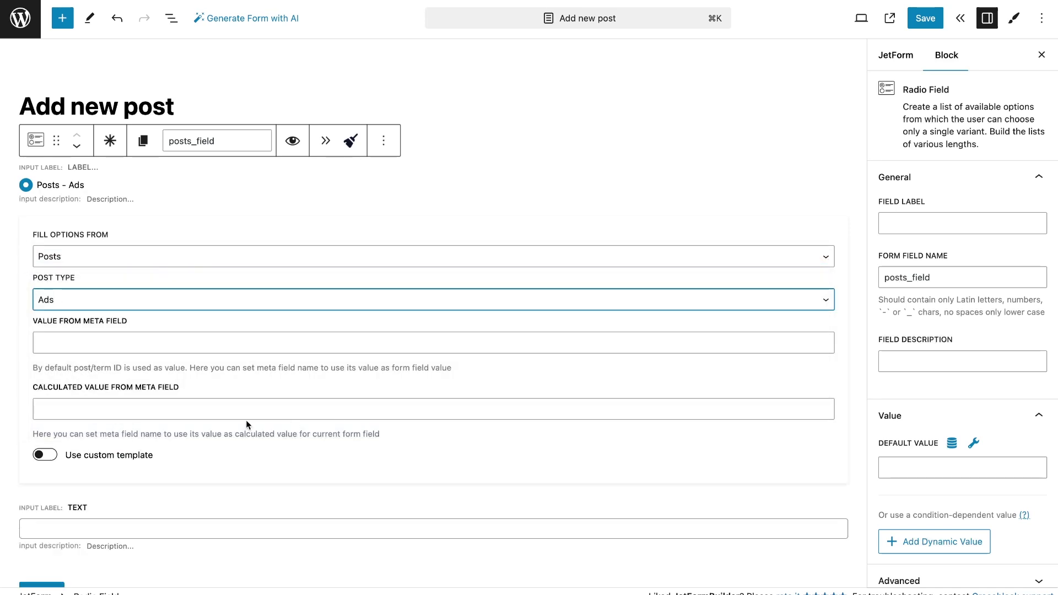
{"action": "left_click", "coordinate": [50, 455]}
{"action": "left_click", "coordinate": [132, 497]}
{"action": "left_click", "coordinate": [138, 507]}
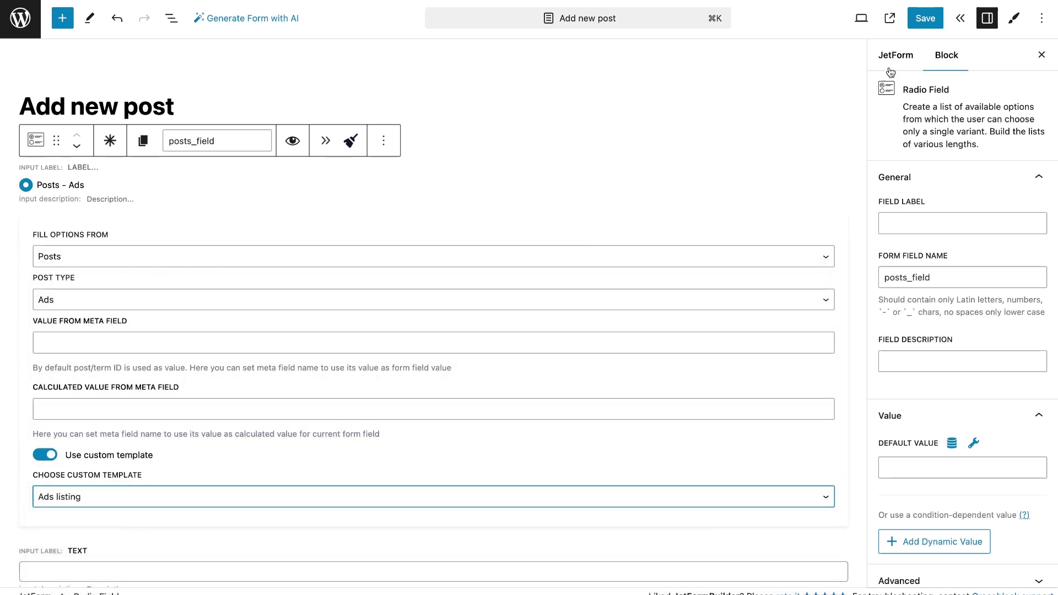
{"action": "left_click", "coordinate": [925, 19]}
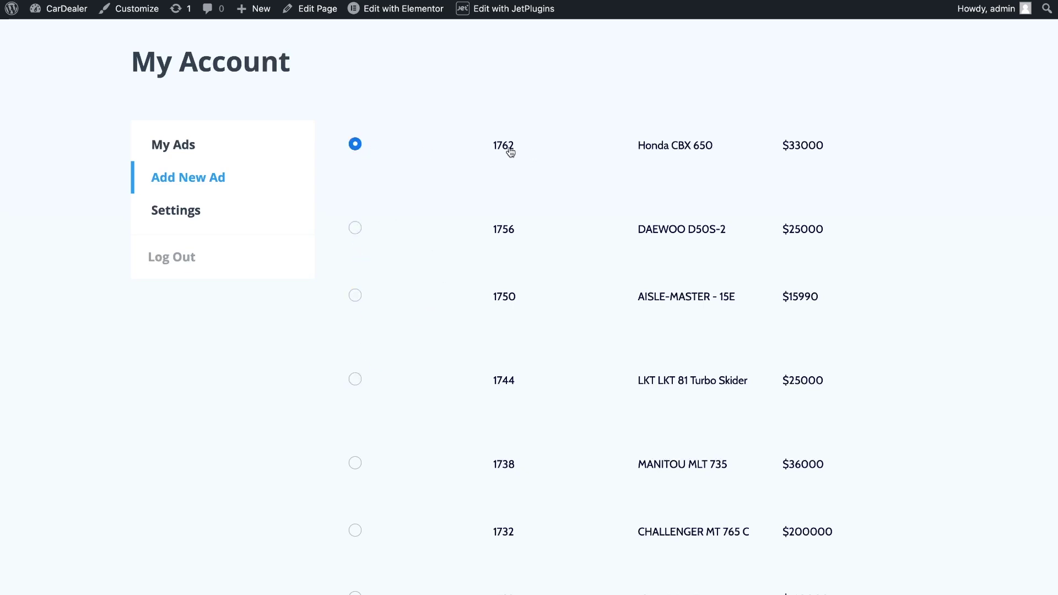
Step: Highlight the Honda CBX 650 title and $33000 price of ad 1762, then clear the highlight
{"action": "left_click_drag", "start_coordinate": [716, 145], "coordinate": [639, 146]}
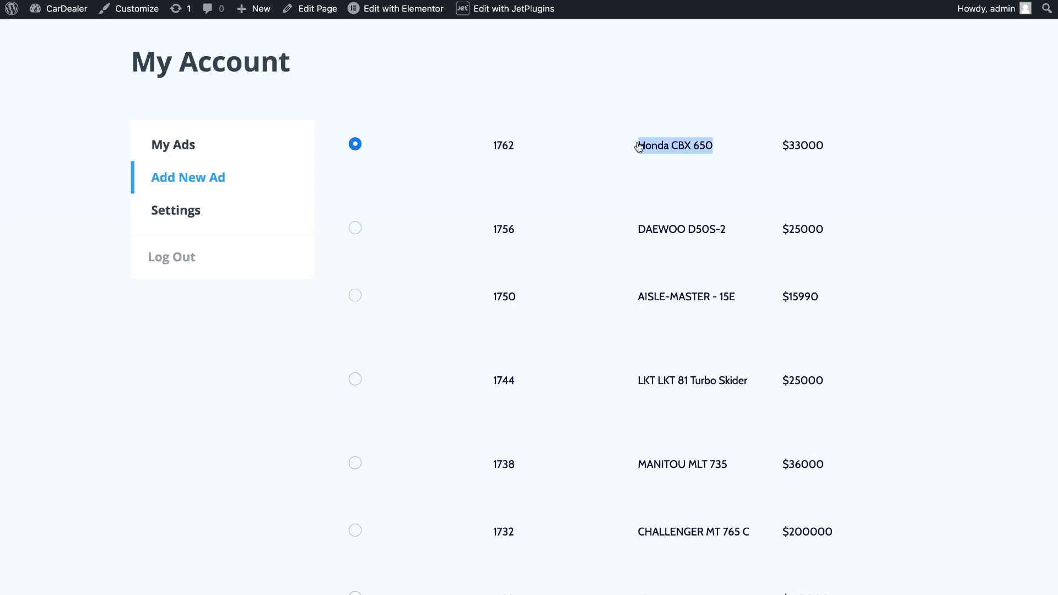
{"action": "left_click_drag", "start_coordinate": [837, 153], "coordinate": [776, 153]}
{"action": "left_click", "coordinate": [875, 171]}
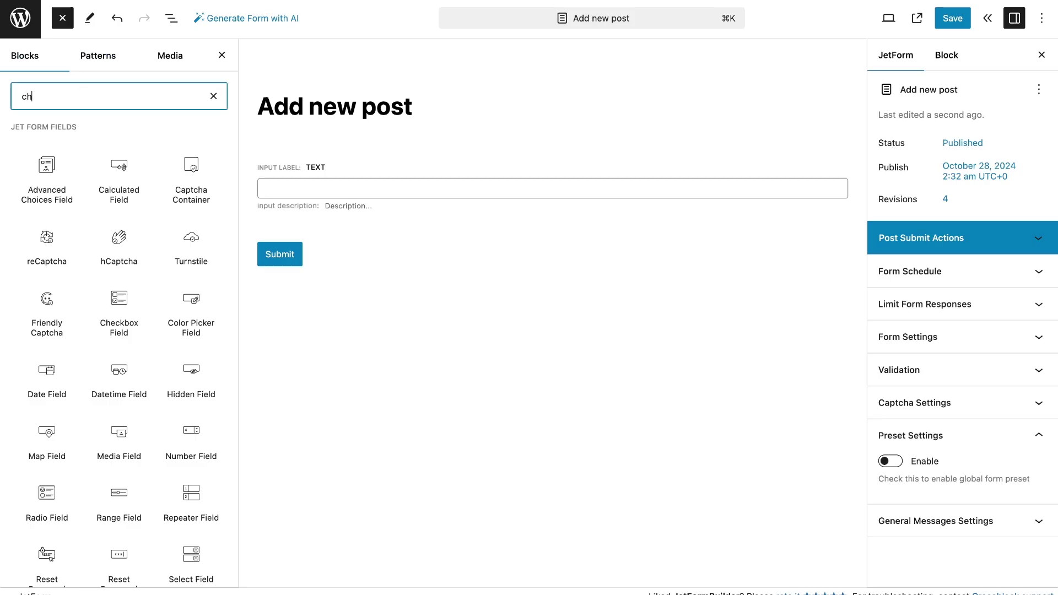
Step: Add a checkbox field query_field whose options come from Generate Dynamically, Get values list from JetEngine Query
{"action": "type", "text": "ec"}
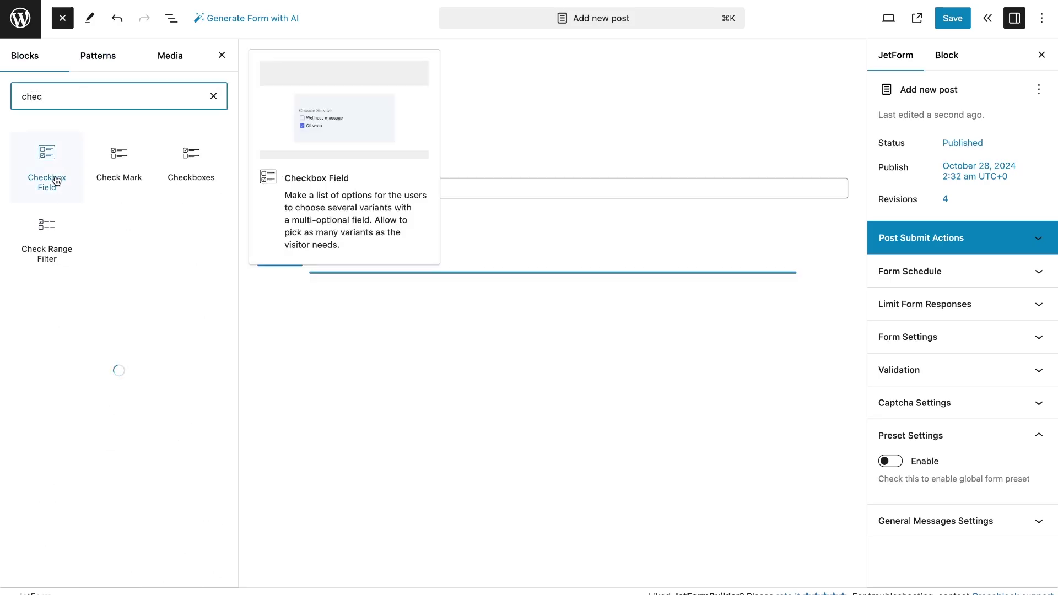
{"action": "left_click", "coordinate": [56, 181]}
{"action": "left_click", "coordinate": [239, 266]}
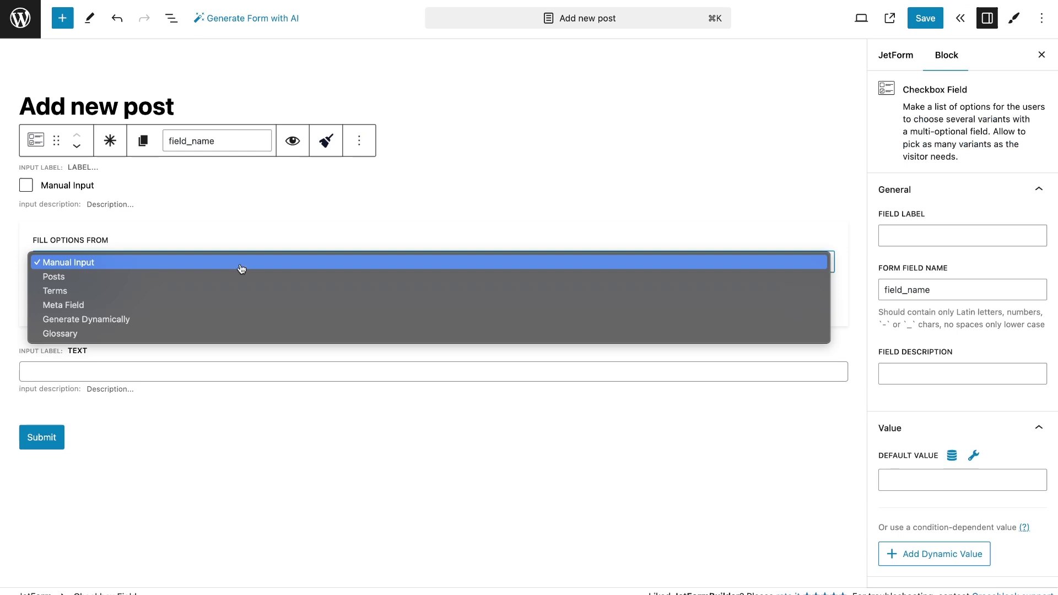
{"action": "left_click", "coordinate": [243, 322]}
{"action": "left_click", "coordinate": [221, 306]}
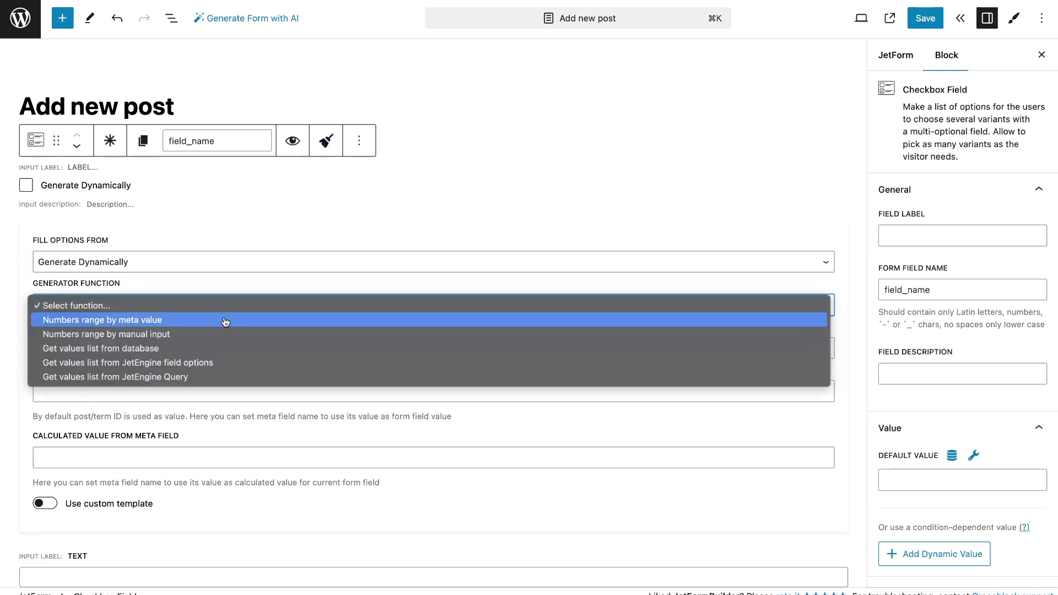
{"action": "left_click", "coordinate": [223, 377]}
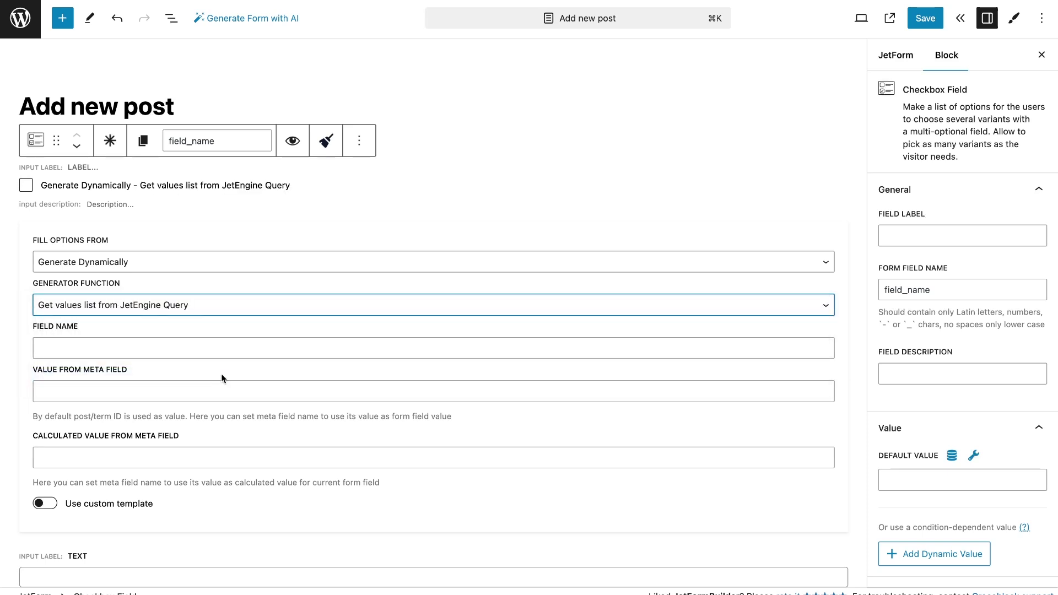
{"action": "double_click", "coordinate": [892, 294]}
{"action": "type", "text": "query_"}
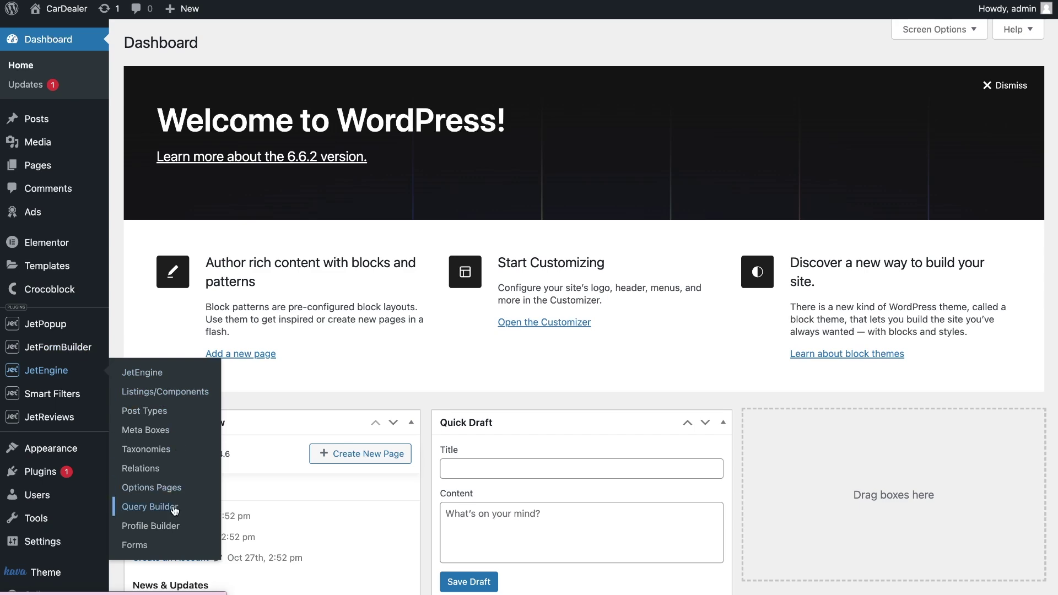
Step: Start a new JetEngine query named Users list with Query Type Users Query
{"action": "left_click", "coordinate": [149, 504]}
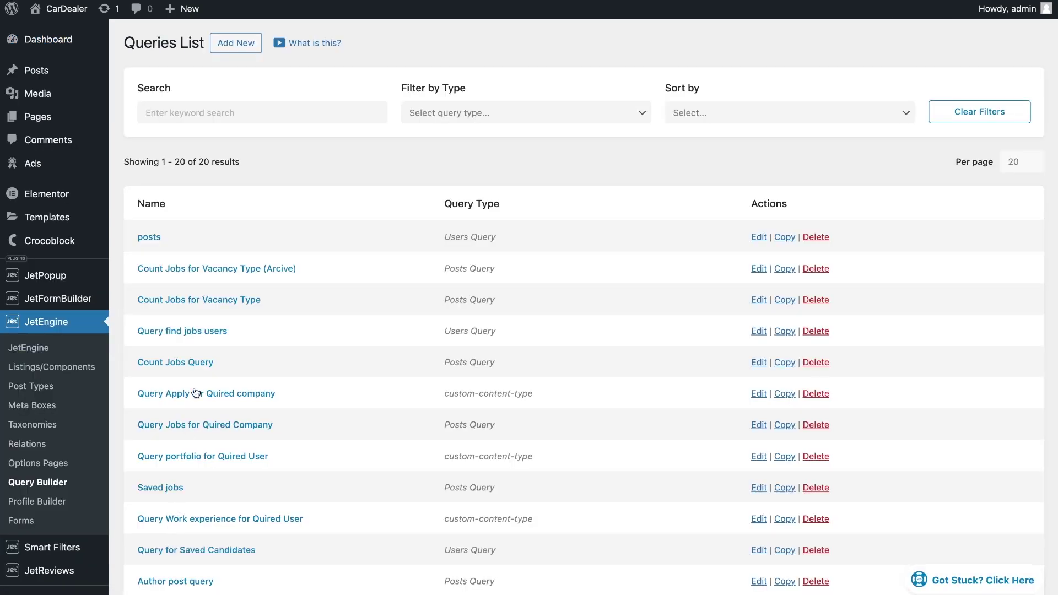
{"action": "left_click", "coordinate": [244, 48]}
{"action": "left_click", "coordinate": [472, 140]}
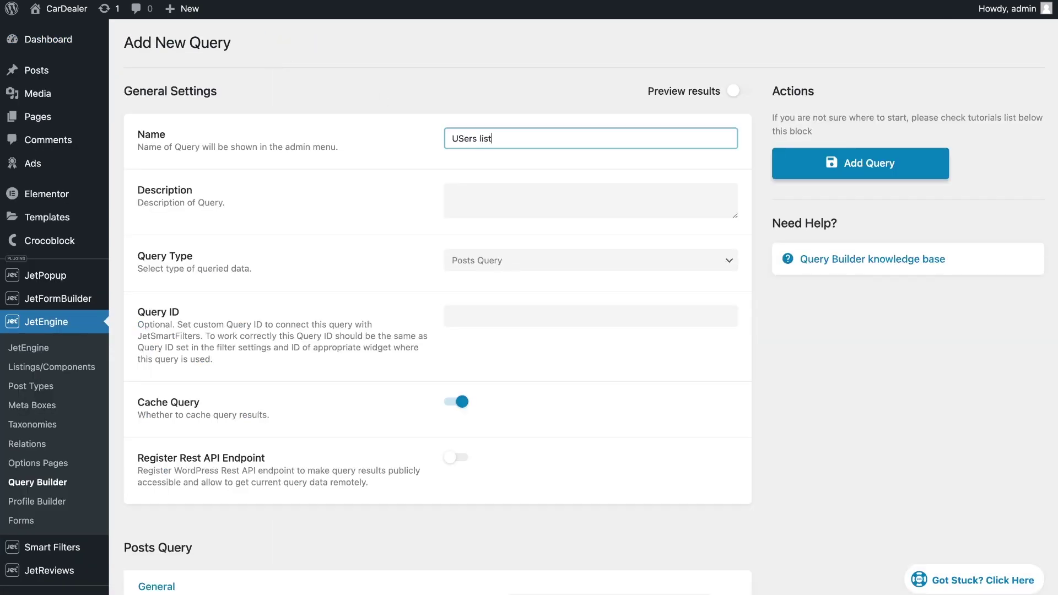
{"action": "type", "text": "s"}
{"action": "left_click", "coordinate": [546, 260]}
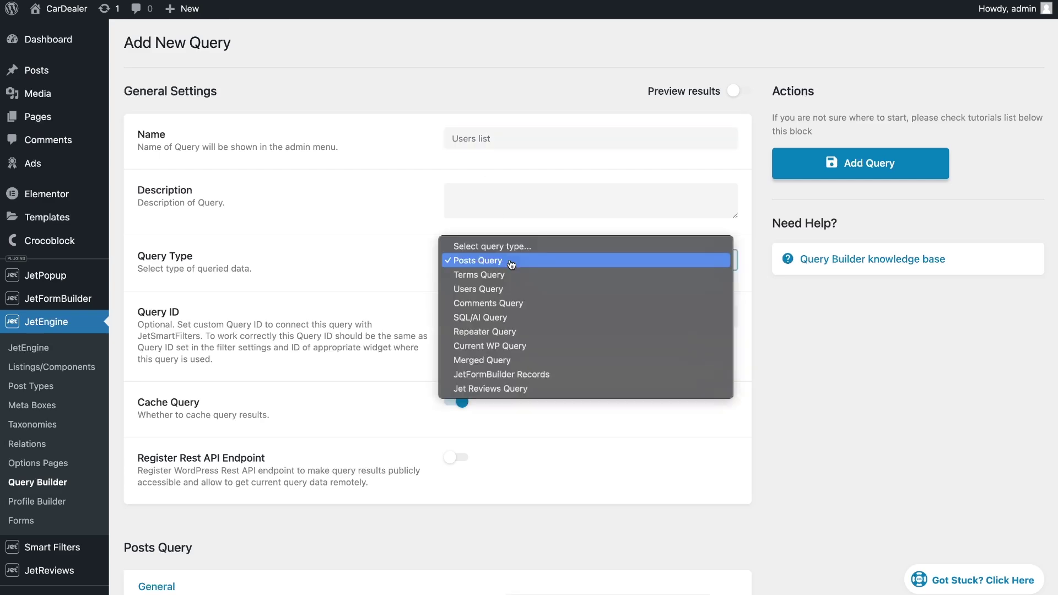
{"action": "left_click", "coordinate": [548, 288]}
Step: Limit the query to the Administrator and Company roles and add the query
{"action": "left_click", "coordinate": [734, 91]}
{"action": "scroll", "coordinate": [568, 331], "scroll_direction": "down", "scroll_amount": 5}
{"action": "left_click", "coordinate": [568, 405]}
{"action": "left_click", "coordinate": [551, 426]}
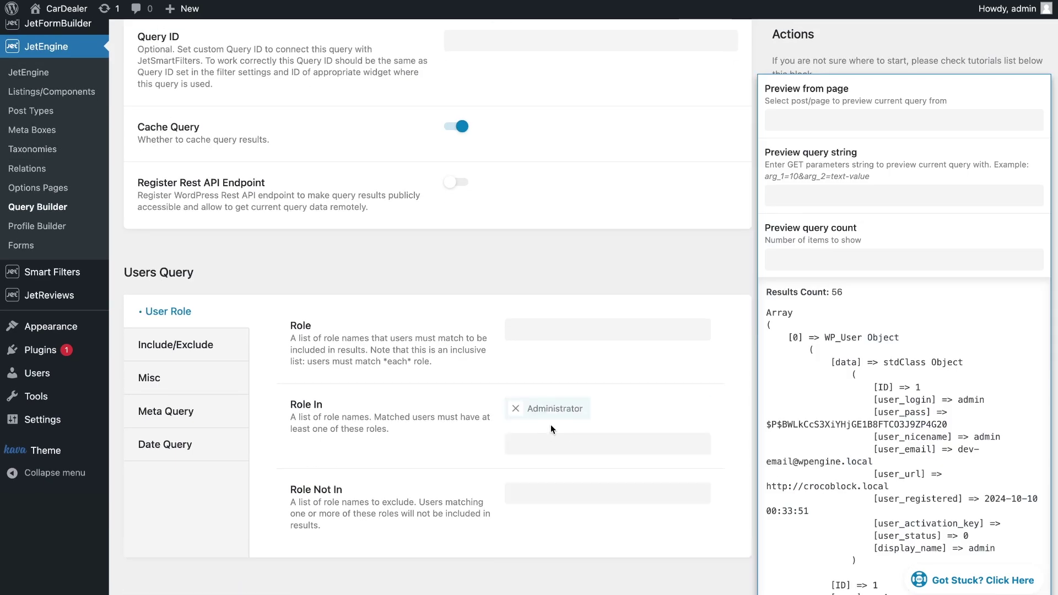
{"action": "left_click", "coordinate": [568, 442]}
{"action": "left_click", "coordinate": [583, 549]}
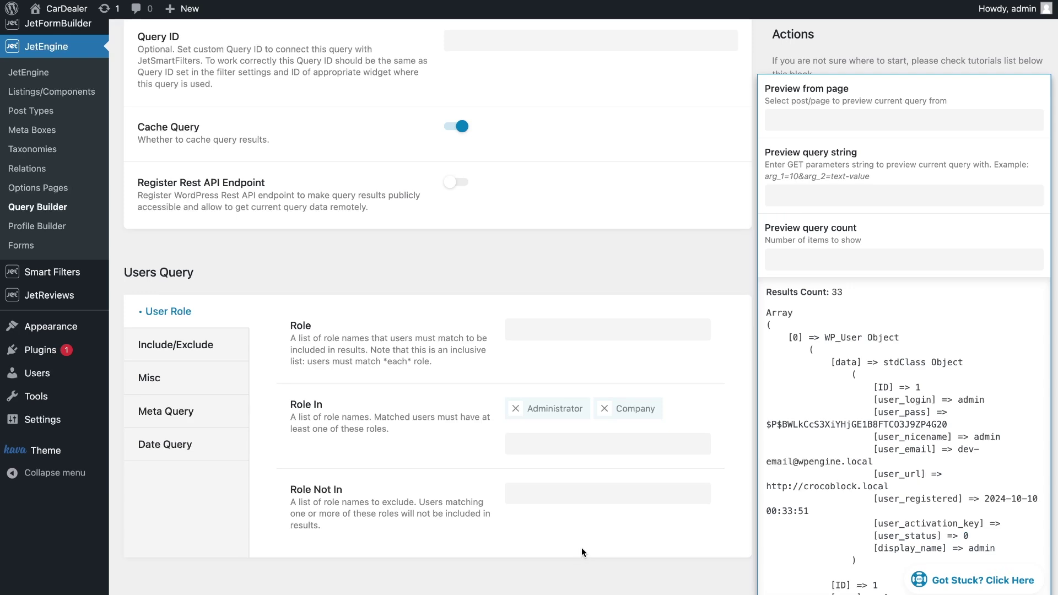
{"action": "scroll", "coordinate": [633, 336], "scroll_direction": "up", "scroll_amount": 5}
{"action": "left_click", "coordinate": [733, 91]}
{"action": "left_click", "coordinate": [808, 164]}
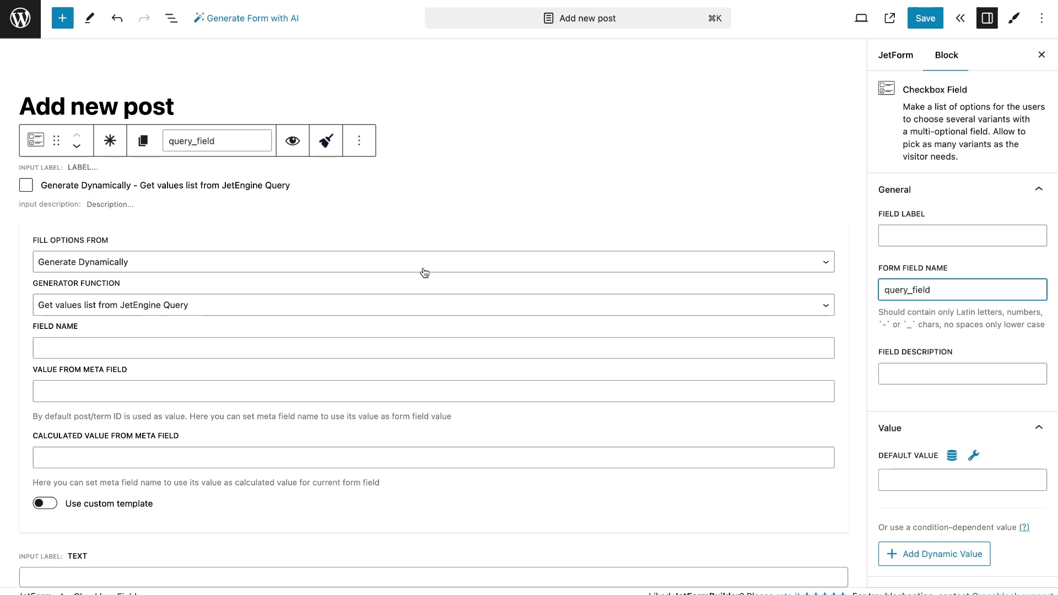
Step: Point query_field at query 80, then create a Users-source listing item named Users list
{"action": "left_click", "coordinate": [346, 348]}
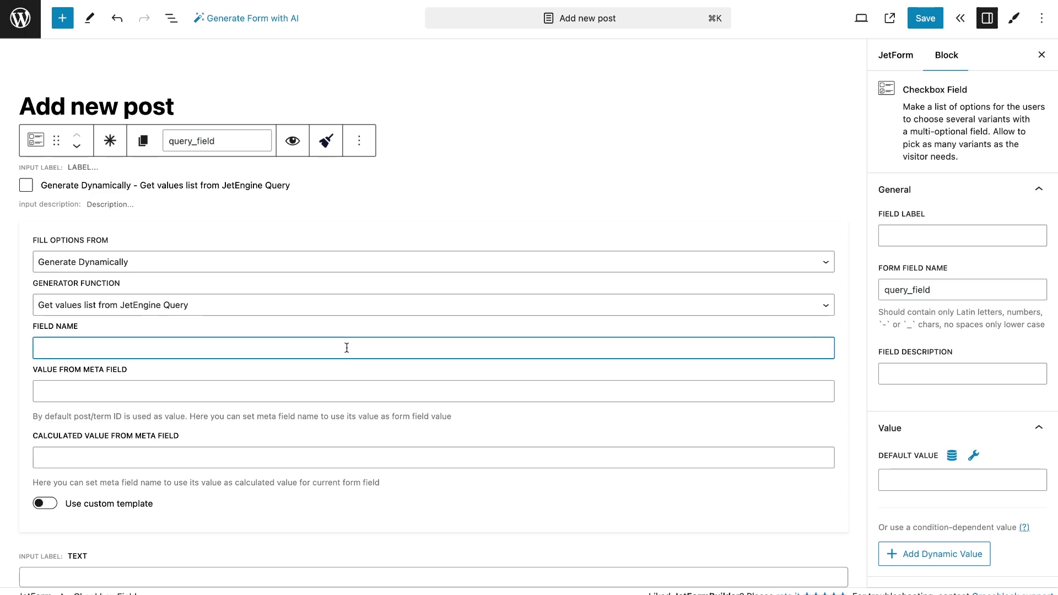
{"action": "type", "text": "80"}
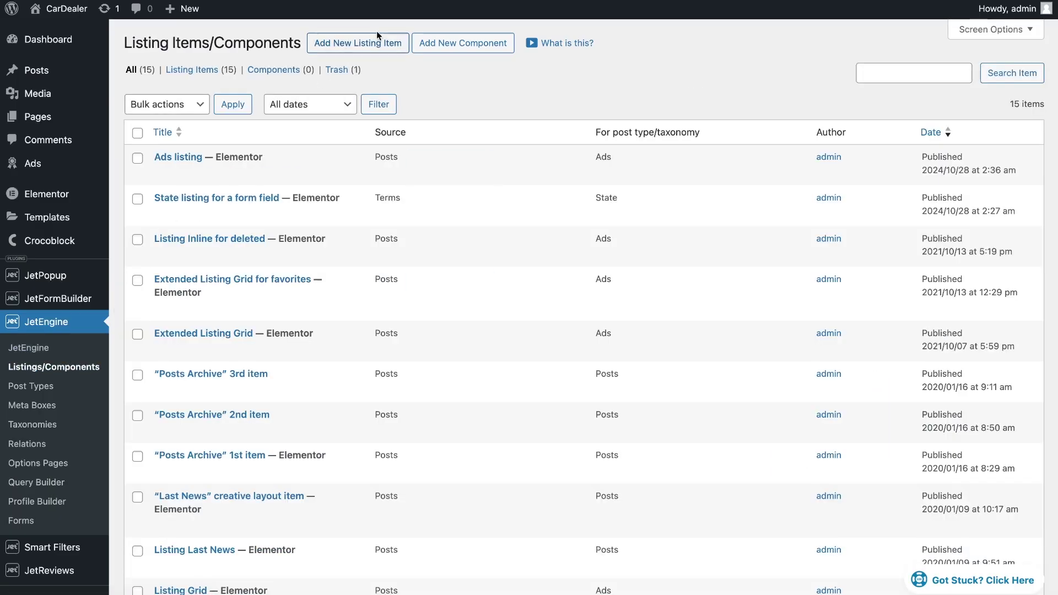
{"action": "left_click", "coordinate": [376, 40]}
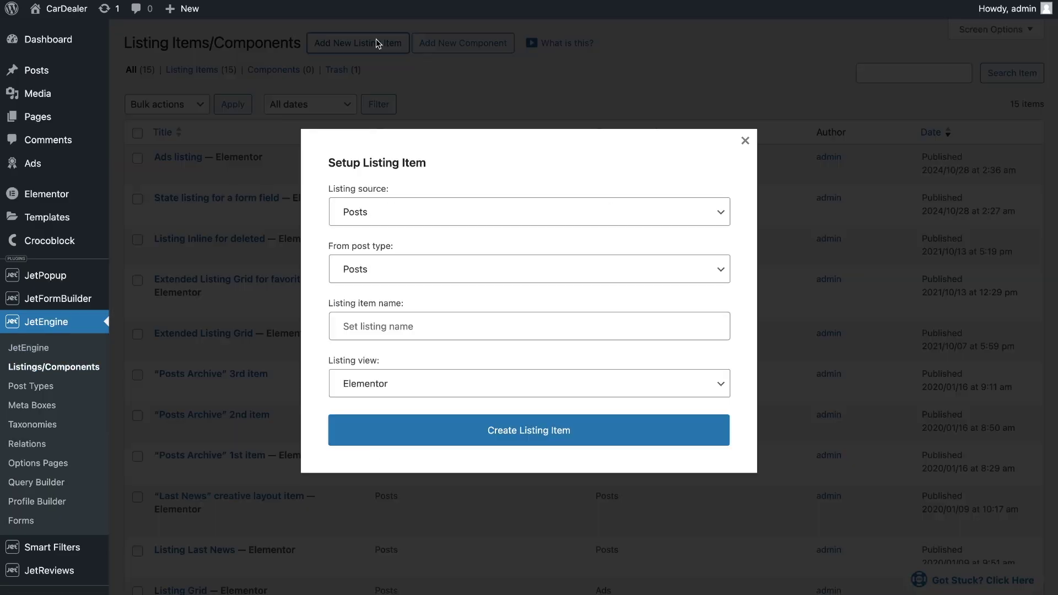
{"action": "left_click", "coordinate": [442, 214]}
{"action": "left_click", "coordinate": [480, 260]}
{"action": "type", "text": "Users li"}
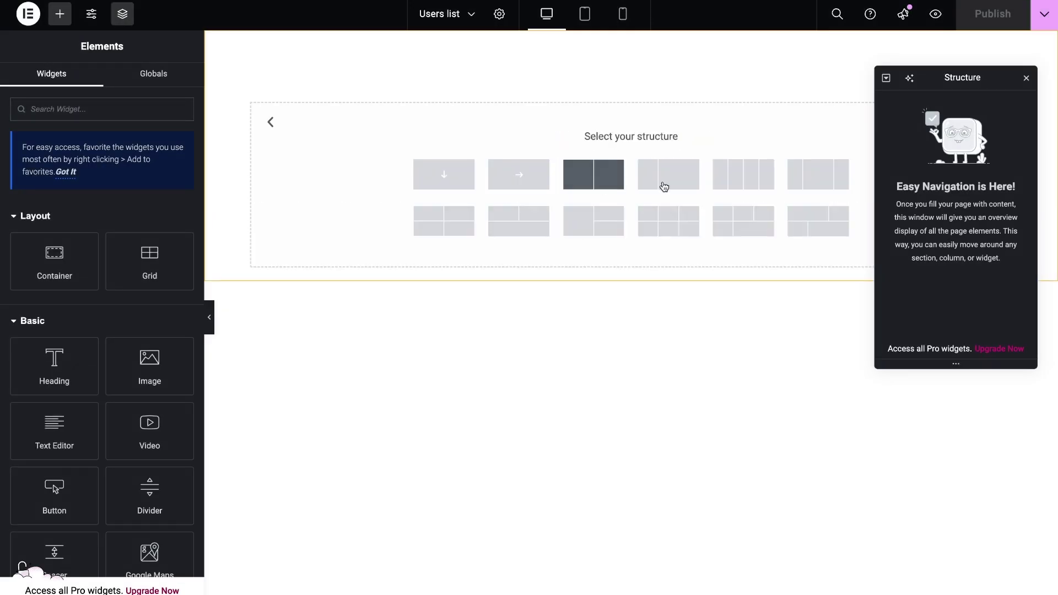
Step: Add a three-column container and put a Check mark in column one with user.png as its unchecked image
{"action": "left_click", "coordinate": [803, 185]}
{"action": "left_click", "coordinate": [60, 14]}
{"action": "type", "text": "chec"}
{"action": "left_click_drag", "start_coordinate": [54, 228], "coordinate": [304, 94]}
{"action": "left_click", "coordinate": [155, 160]}
{"action": "left_click", "coordinate": [165, 176]}
{"action": "left_click", "coordinate": [150, 228]}
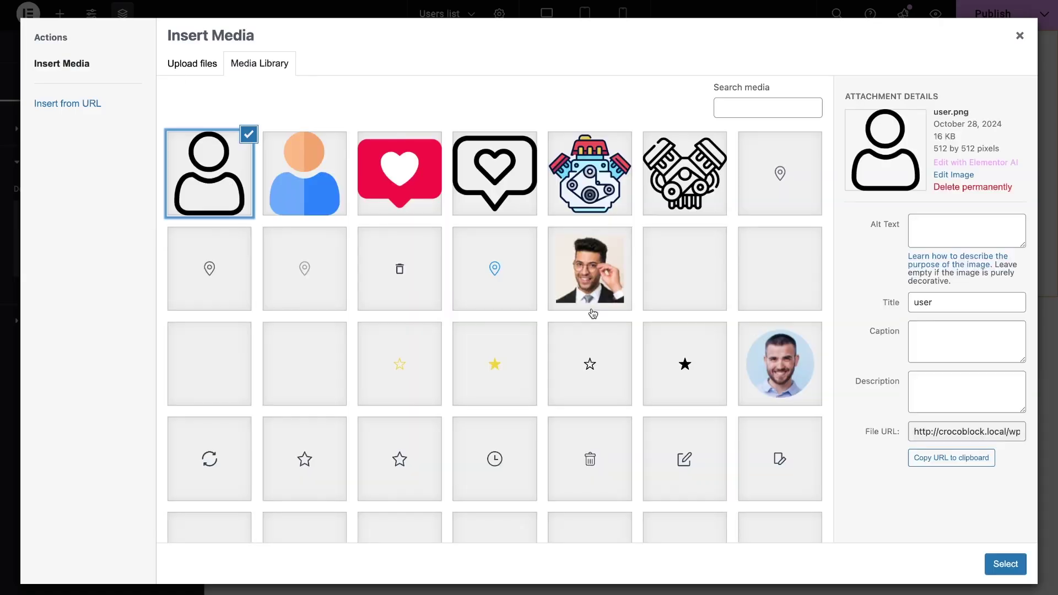
{"action": "left_click", "coordinate": [1005, 564]}
Step: Set the check mark's checked image to user-1.png, width 56 px, centred
{"action": "left_click", "coordinate": [109, 411]}
{"action": "left_click", "coordinate": [102, 237]}
{"action": "left_click", "coordinate": [304, 173]}
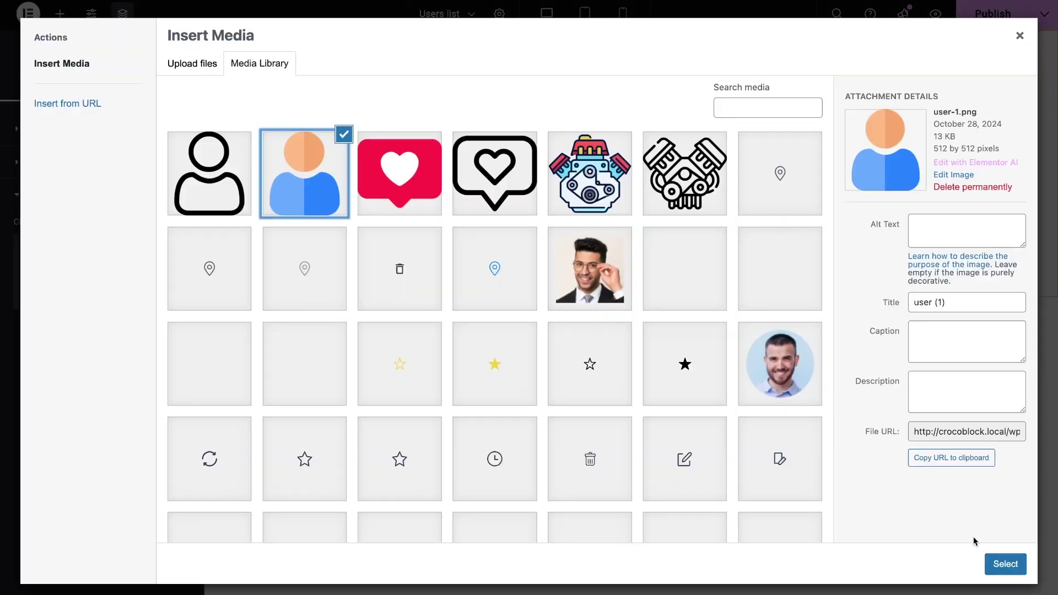
{"action": "left_click", "coordinate": [1005, 564]}
{"action": "left_click", "coordinate": [99, 82]}
{"action": "left_click_drag", "start_coordinate": [16, 176], "coordinate": [88, 181]}
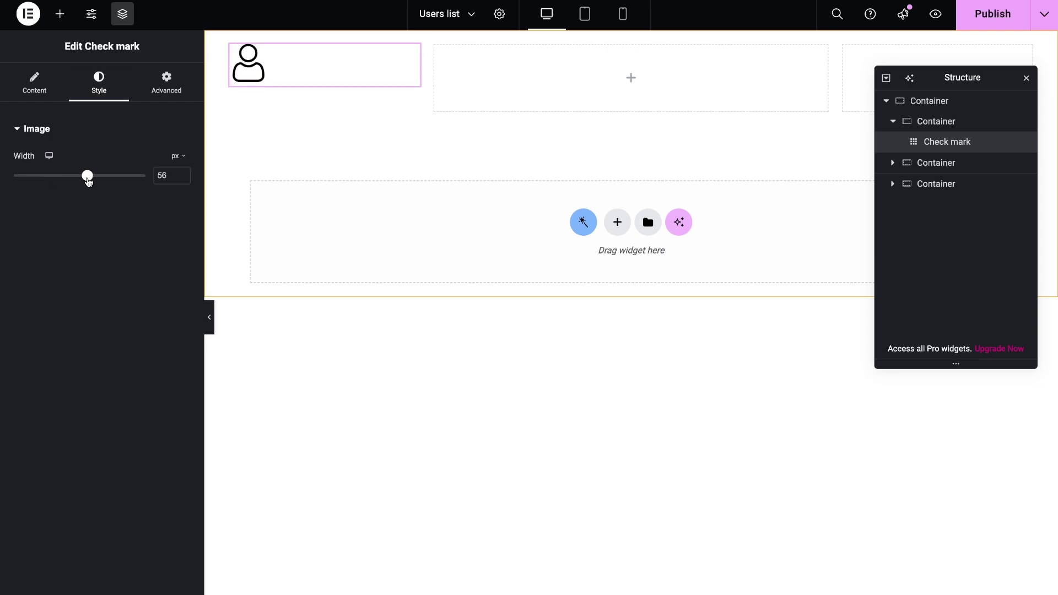
{"action": "left_click", "coordinate": [167, 82]}
{"action": "left_click", "coordinate": [145, 307]}
Step: Add a Dynamic Field showing the user's Nickname in the middle column
{"action": "left_click", "coordinate": [59, 14]}
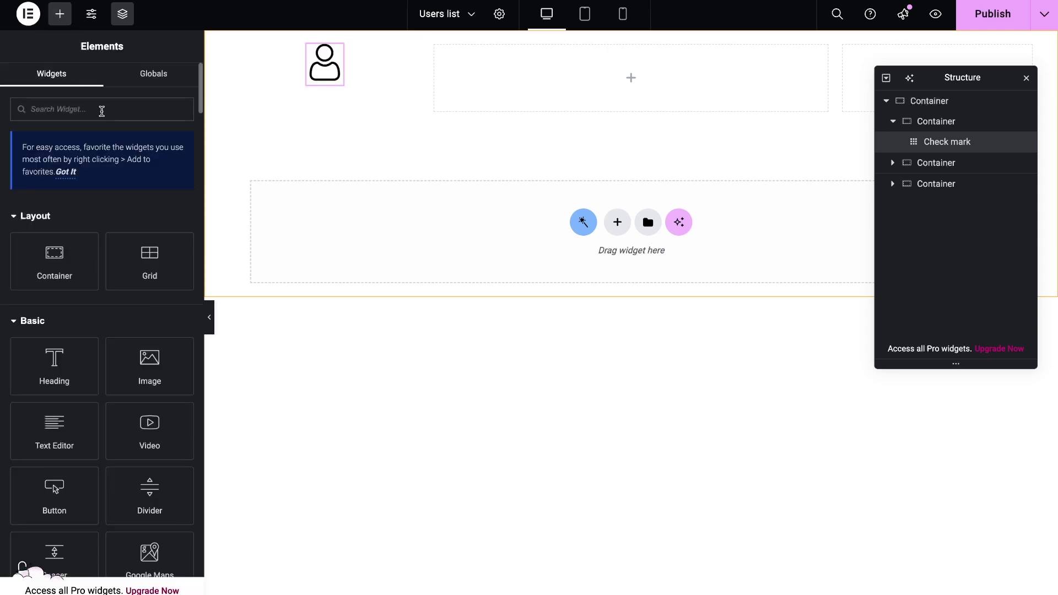
{"action": "left_click", "coordinate": [102, 109]}
{"action": "type", "text": "dyn"}
{"action": "left_click_drag", "start_coordinate": [52, 225], "coordinate": [552, 82]}
{"action": "left_click", "coordinate": [143, 189]}
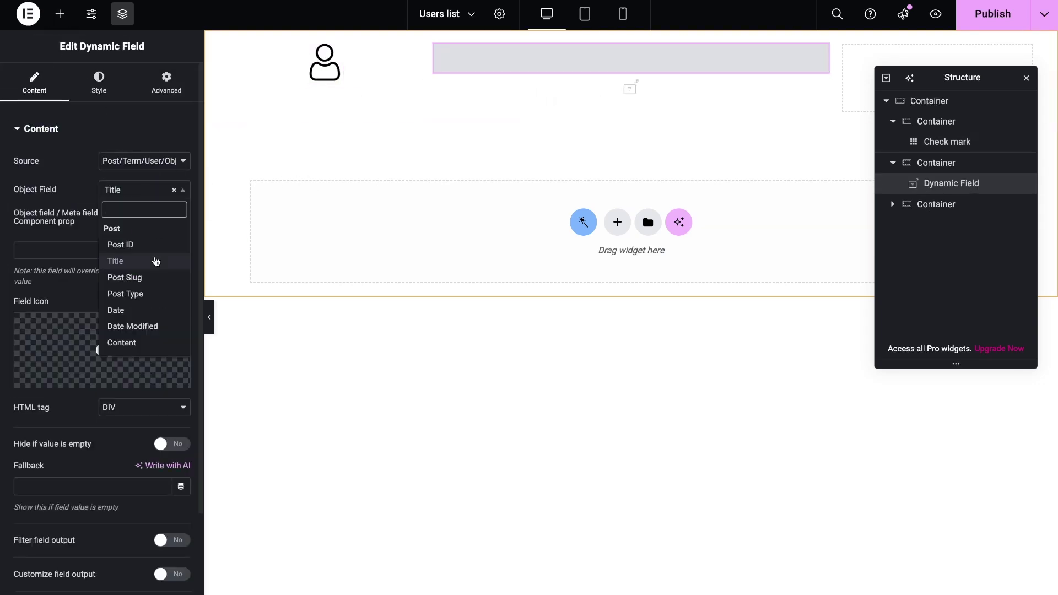
{"action": "scroll", "coordinate": [156, 262], "scroll_direction": "down", "scroll_amount": 5}
{"action": "scroll", "coordinate": [156, 261], "scroll_direction": "up", "scroll_amount": 1}
{"action": "left_click", "coordinate": [160, 274]}
{"action": "left_click", "coordinate": [99, 83]}
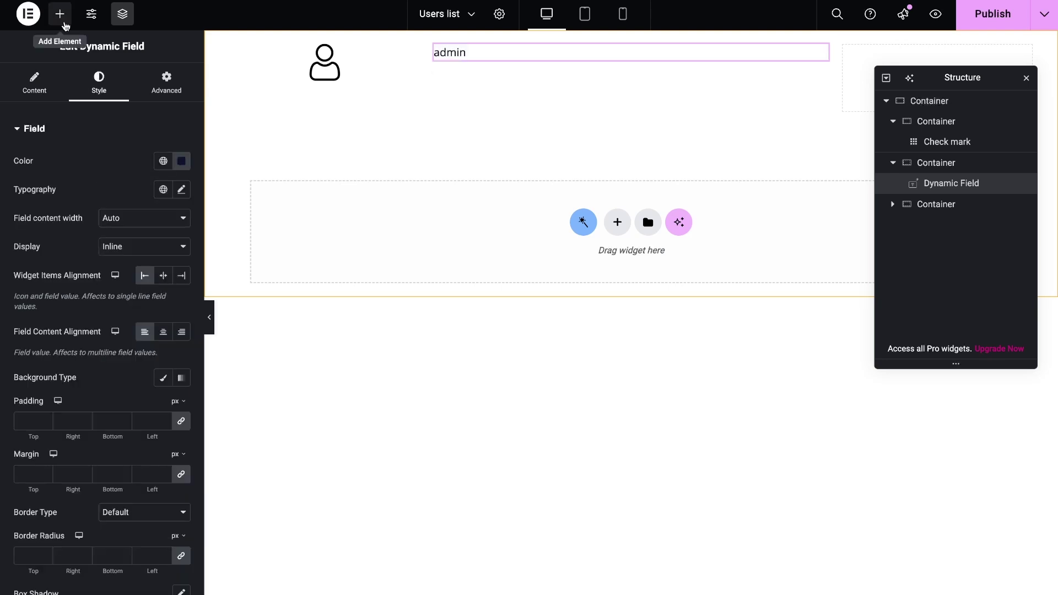
Step: Add a second Dynamic Field in the right column using the Profile Picture meta field
{"action": "left_click", "coordinate": [60, 14]}
{"action": "left_click_drag", "start_coordinate": [54, 230], "coordinate": [656, 109]}
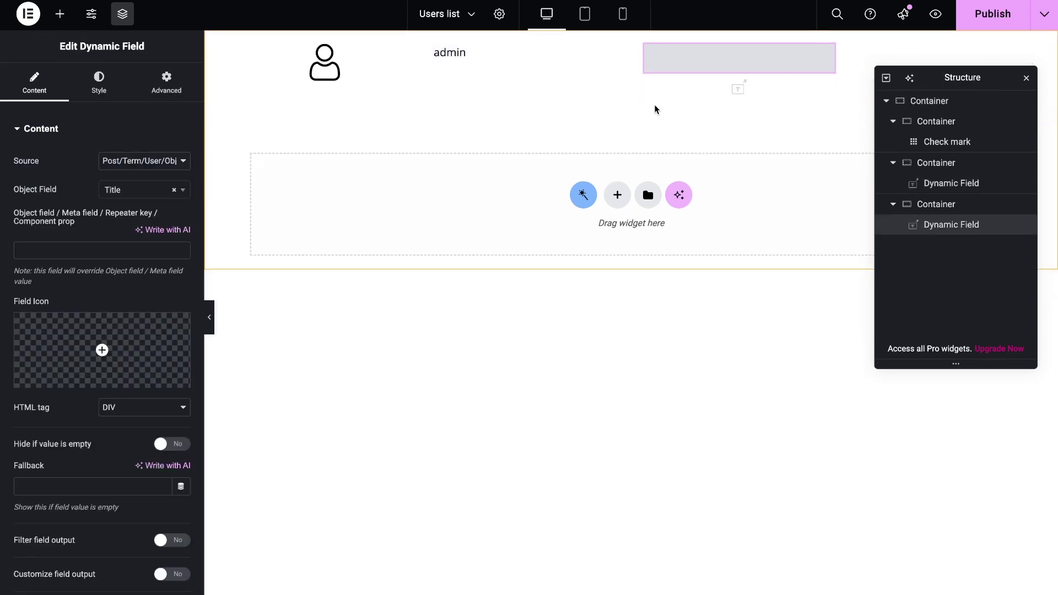
{"action": "left_click", "coordinate": [152, 161]}
{"action": "left_click", "coordinate": [149, 172]}
{"action": "left_click", "coordinate": [153, 190]}
{"action": "scroll", "coordinate": [152, 243], "scroll_direction": "down", "scroll_amount": 3}
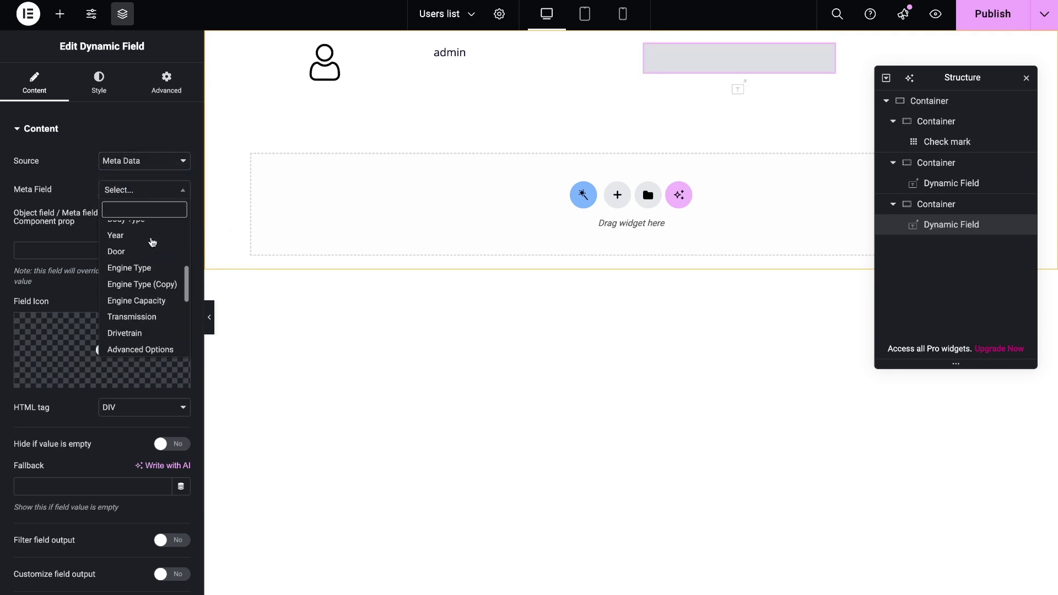
{"action": "scroll", "coordinate": [150, 241], "scroll_direction": "down", "scroll_amount": 3}
{"action": "left_click", "coordinate": [152, 245]}
Step: Filter the profile picture output with Get image by ID at Thumbnail size
{"action": "scroll", "coordinate": [153, 245], "scroll_direction": "down", "scroll_amount": 2}
{"action": "left_click", "coordinate": [171, 434]}
{"action": "left_click", "coordinate": [145, 458]}
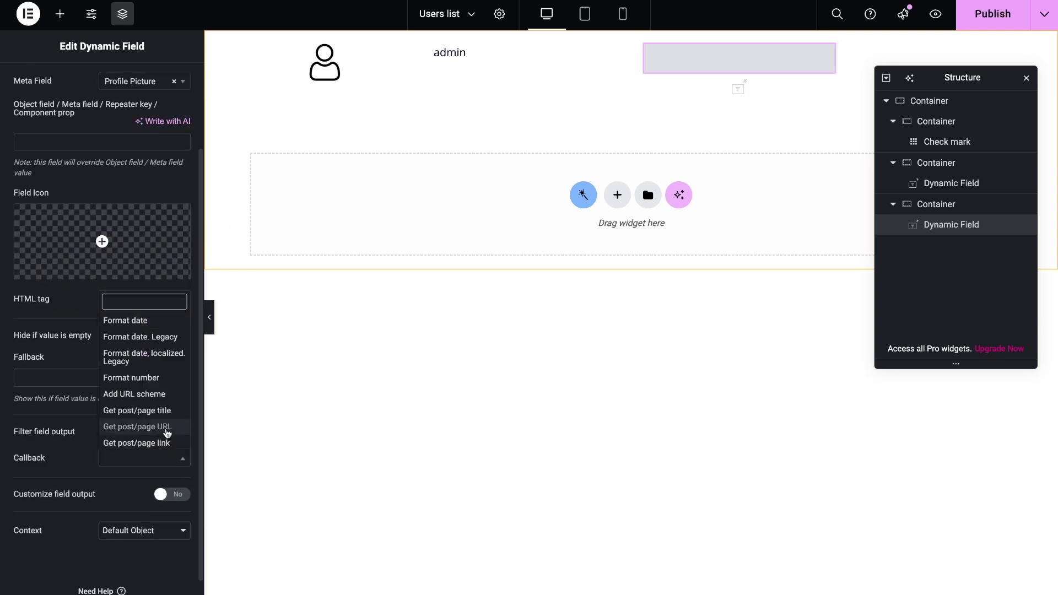
{"action": "scroll", "coordinate": [166, 433], "scroll_direction": "down", "scroll_amount": 5}
{"action": "left_click", "coordinate": [157, 408]}
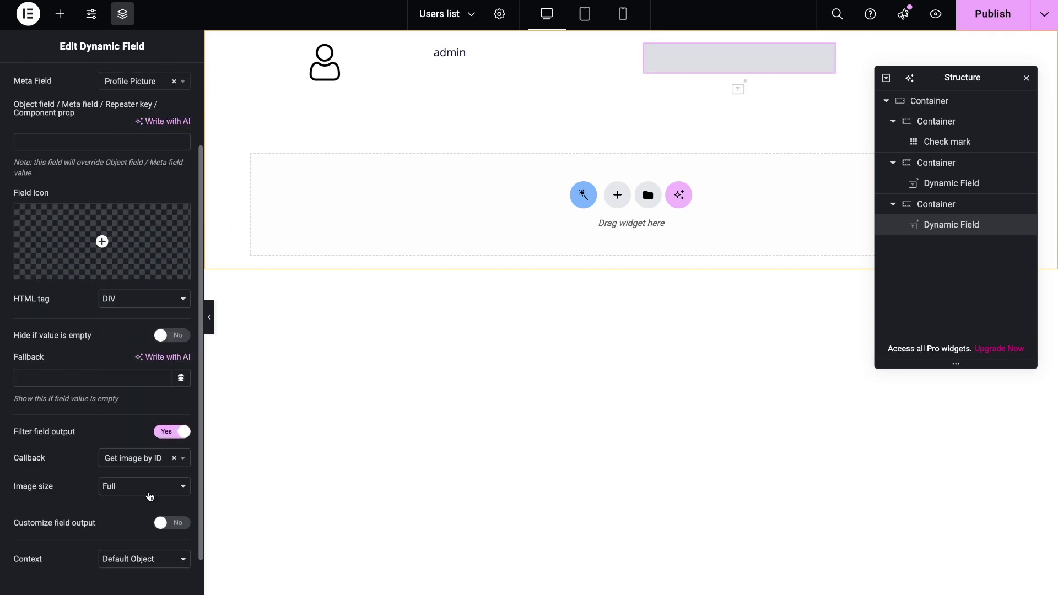
{"action": "left_click", "coordinate": [149, 496]}
{"action": "left_click", "coordinate": [138, 498]}
Step: Publish the listing, set query_field's custom template to Users list, and save the form
{"action": "left_click", "coordinate": [964, 20]}
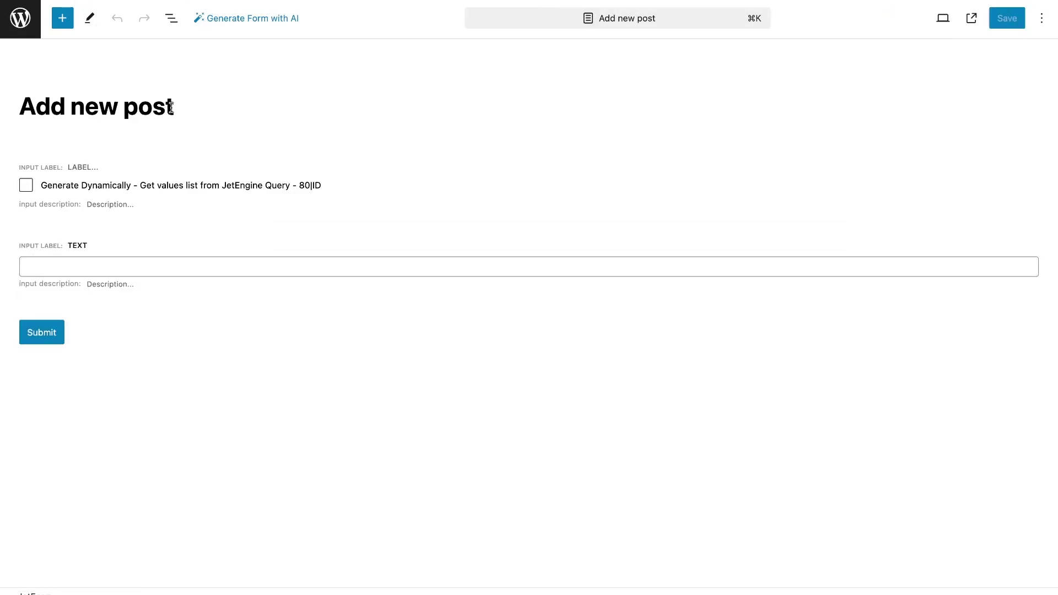
{"action": "left_click", "coordinate": [45, 485]}
{"action": "left_click", "coordinate": [114, 529]}
{"action": "left_click", "coordinate": [114, 540]}
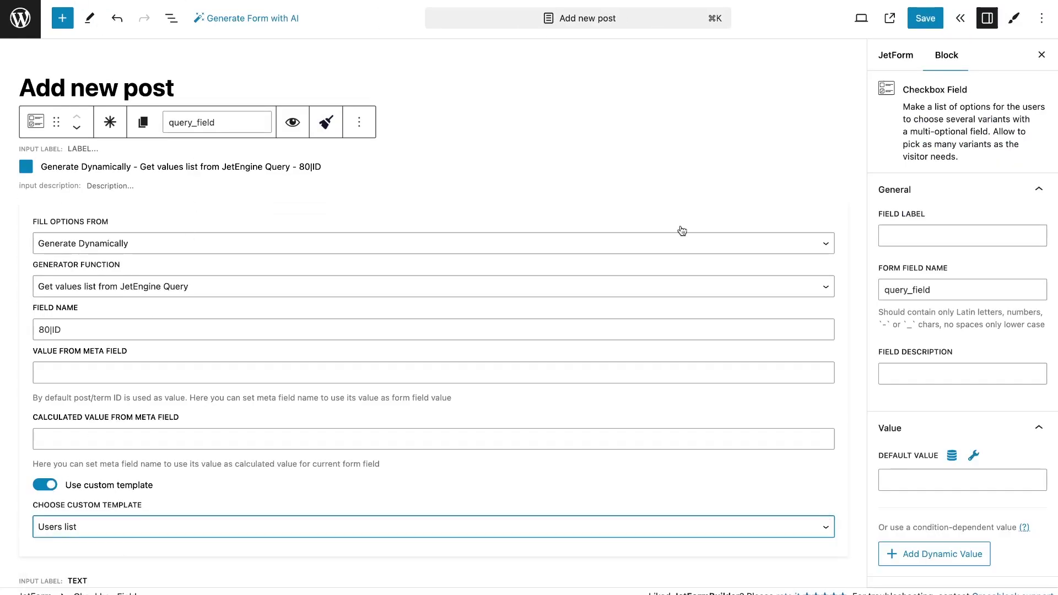
{"action": "left_click", "coordinate": [925, 18]}
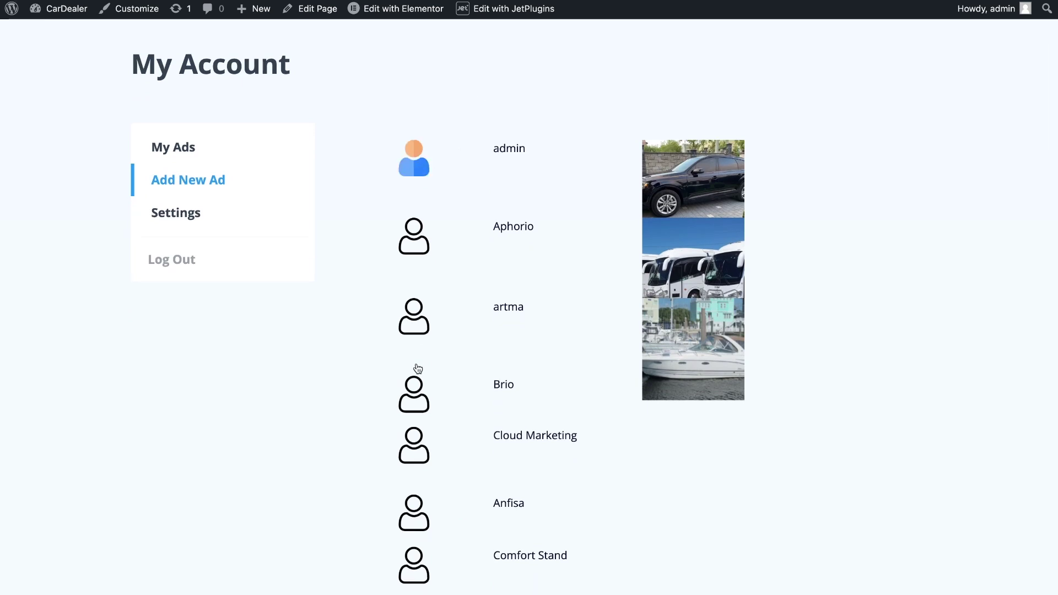
Step: Tick the users artma and Brio so they are checked alongside admin
{"action": "left_click", "coordinate": [418, 385]}
{"action": "left_click", "coordinate": [417, 325]}
{"action": "scroll", "coordinate": [417, 324], "scroll_direction": "down", "scroll_amount": 5}
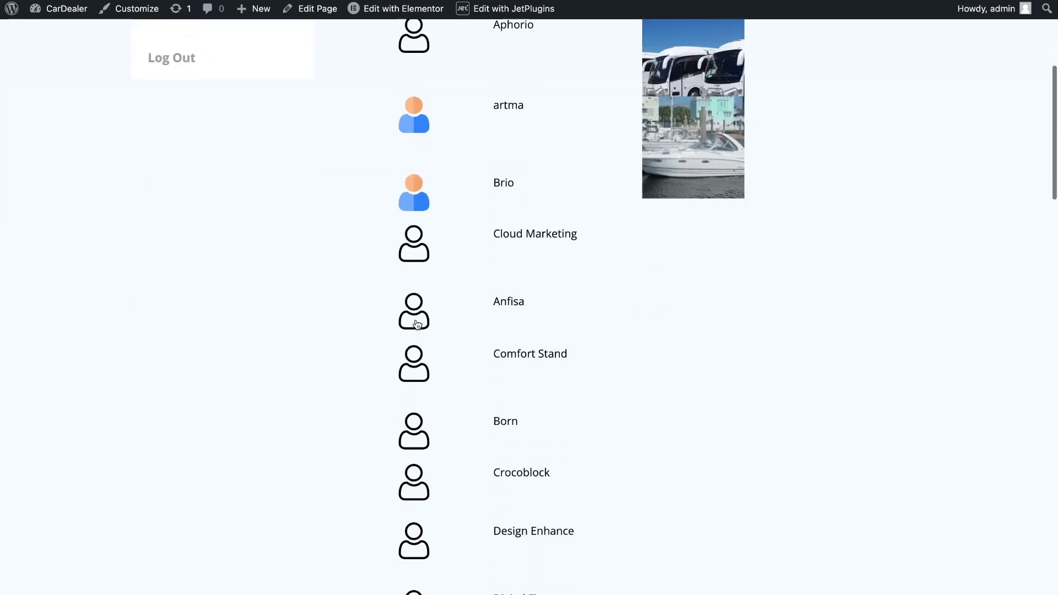
{"action": "left_click", "coordinate": [418, 353]}
{"action": "scroll", "coordinate": [418, 353], "scroll_direction": "up", "scroll_amount": 5}
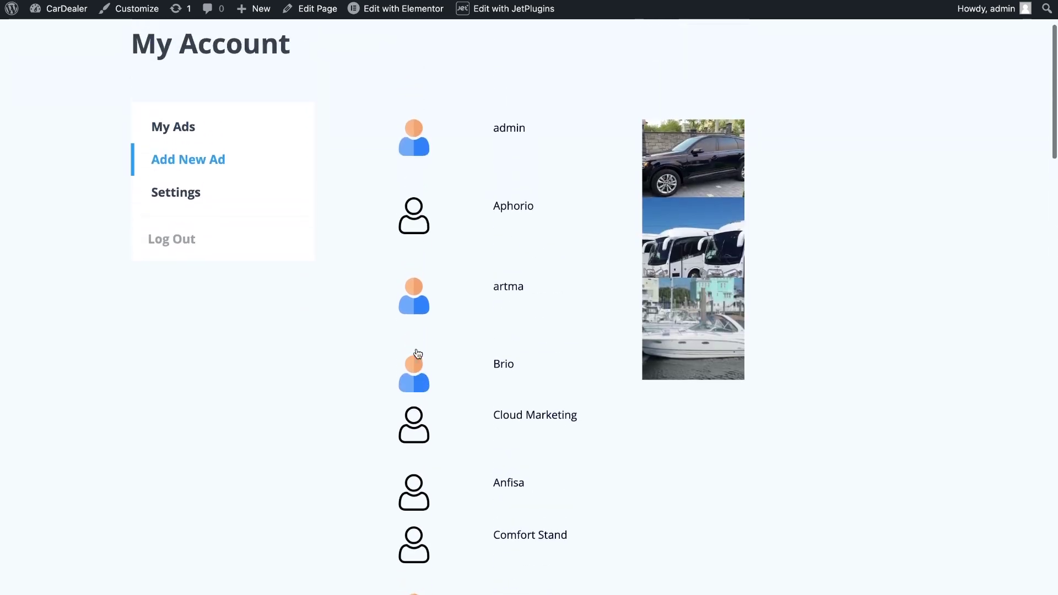